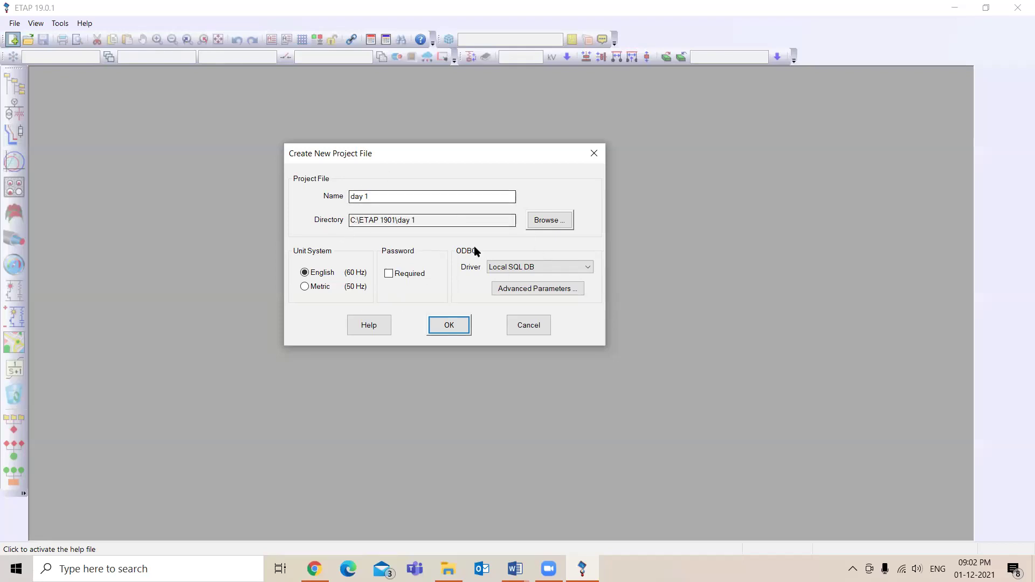
Step: Create the project "day 1" with the Metric (50 Hz) unit system, enter it as Project Master & Editor, and maximize the one-line diagram
left_click(305, 287)
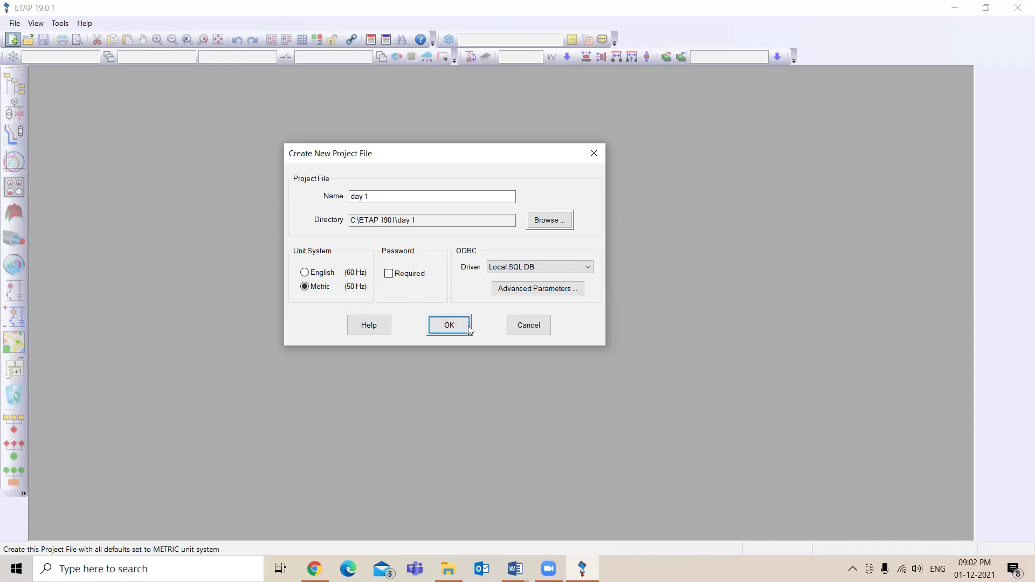
left_click(450, 326)
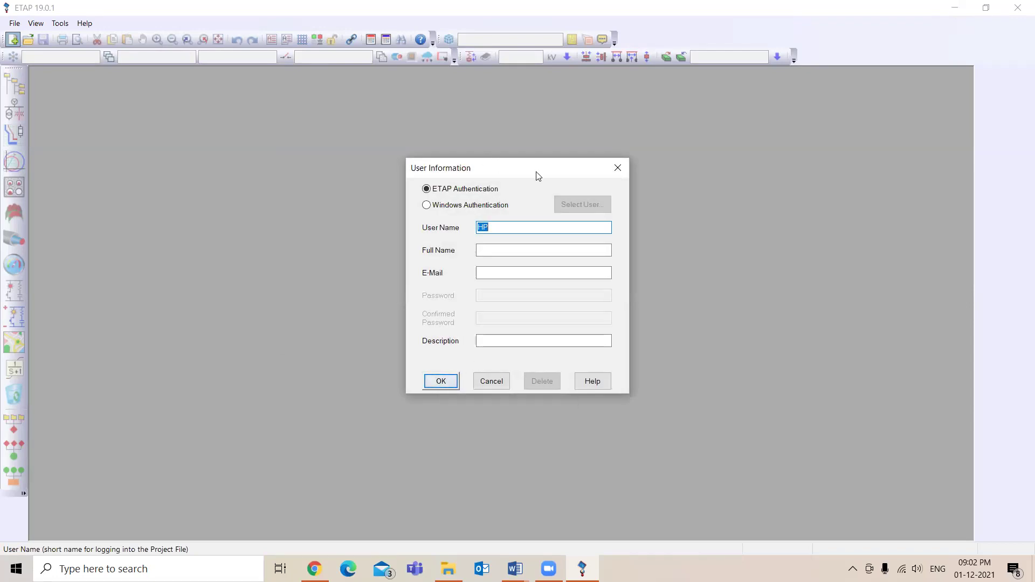
left_click(439, 382)
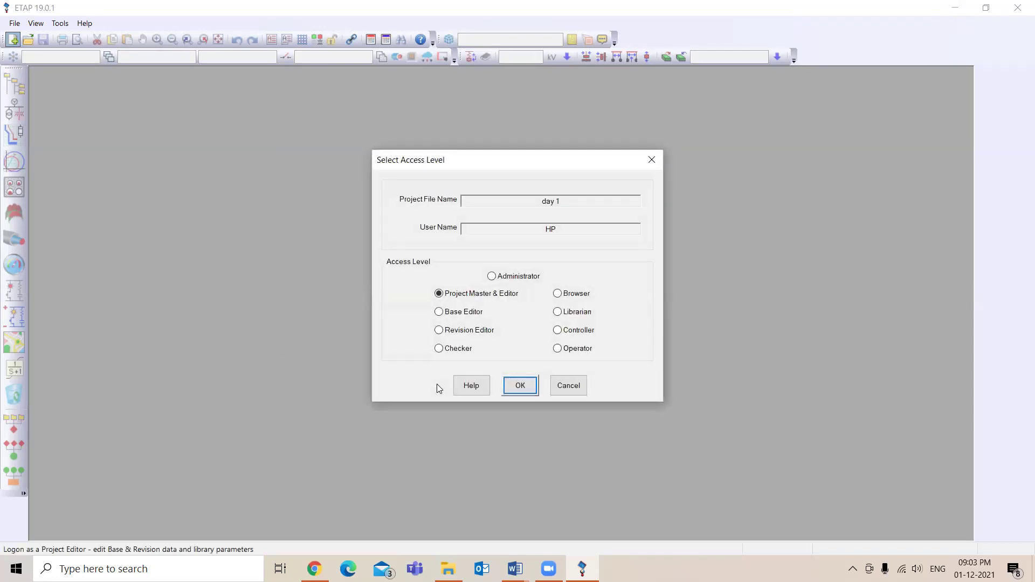
left_click(523, 388)
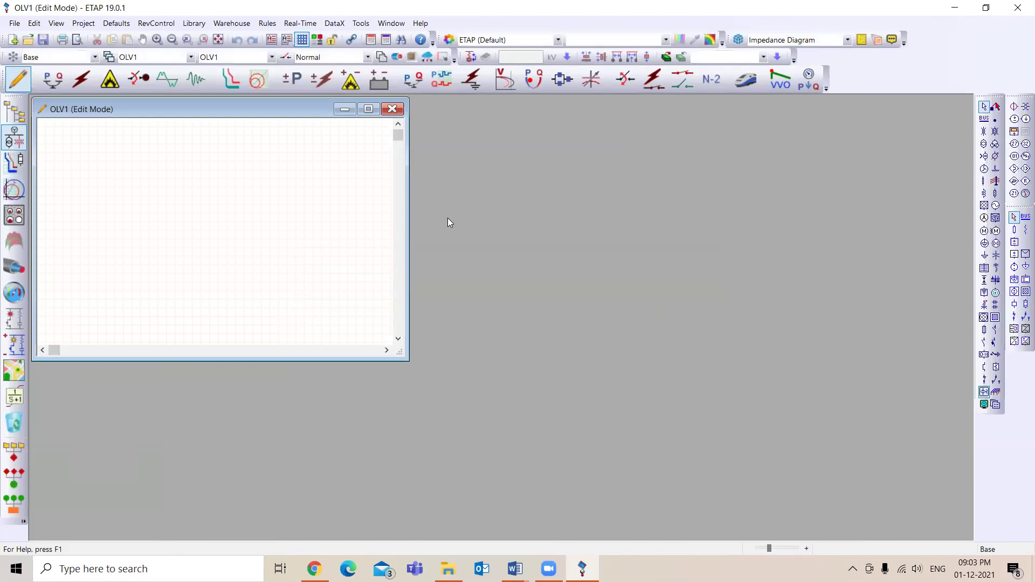
left_click(368, 109)
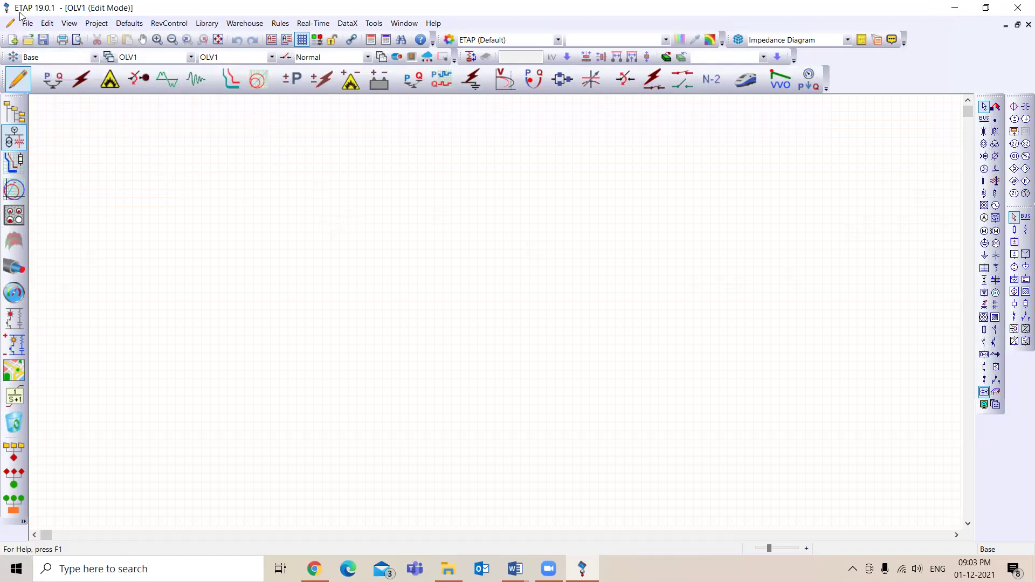
Step: Set the project standard to IEC and check the frequency, unit system, date format and currency
left_click(101, 29)
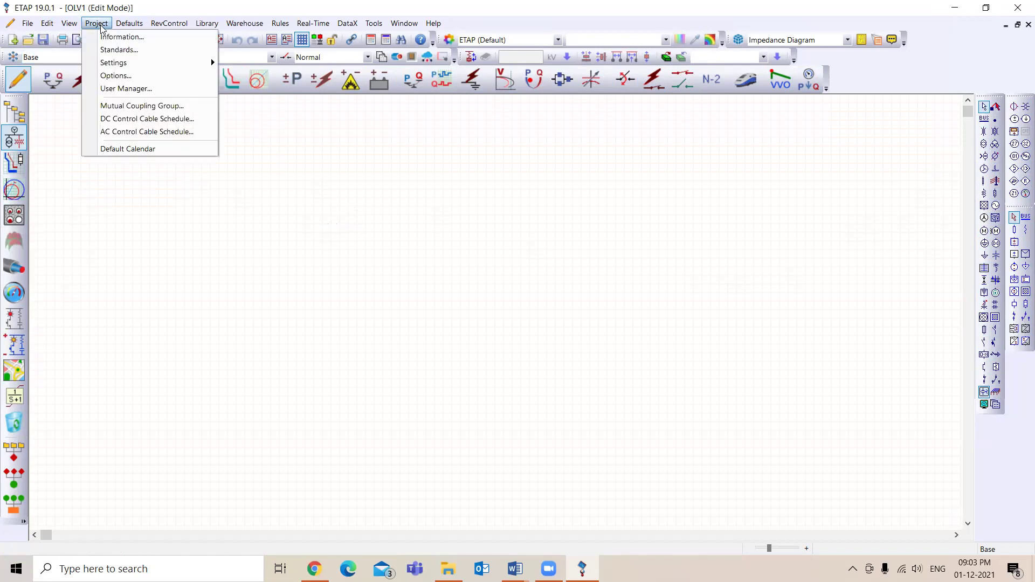
left_click(113, 50)
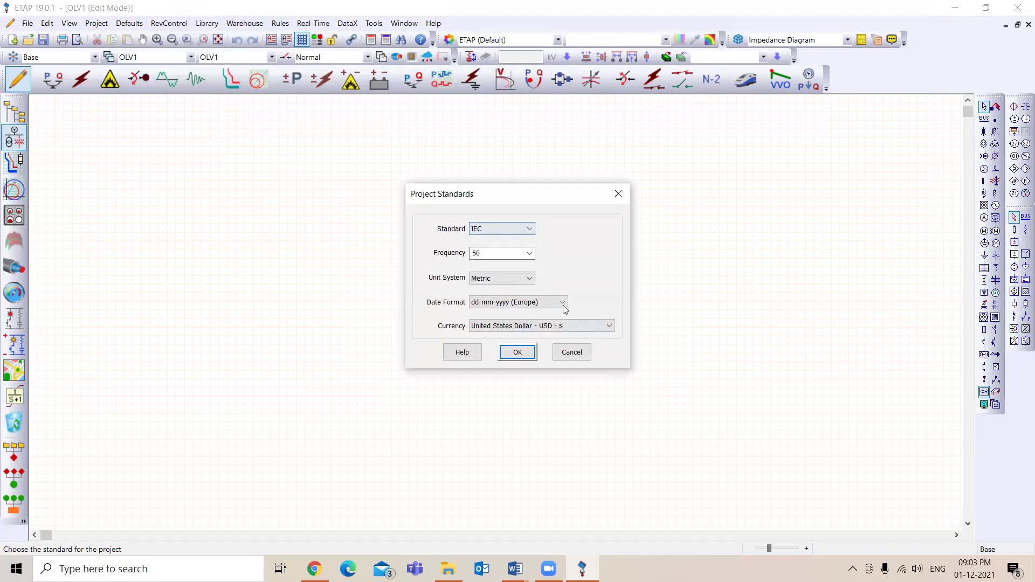
left_click(490, 255)
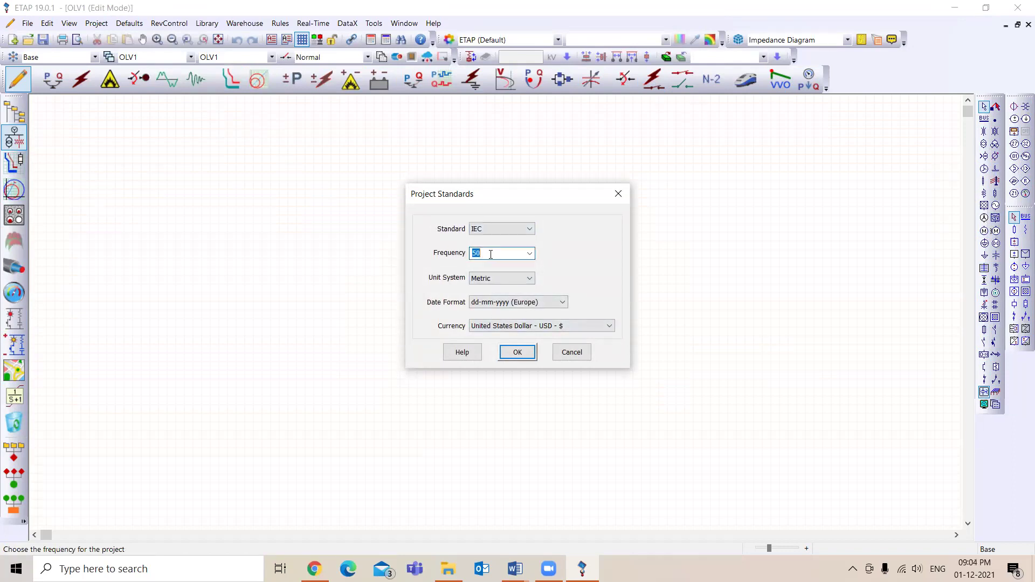
left_click(517, 229)
left_click(473, 240)
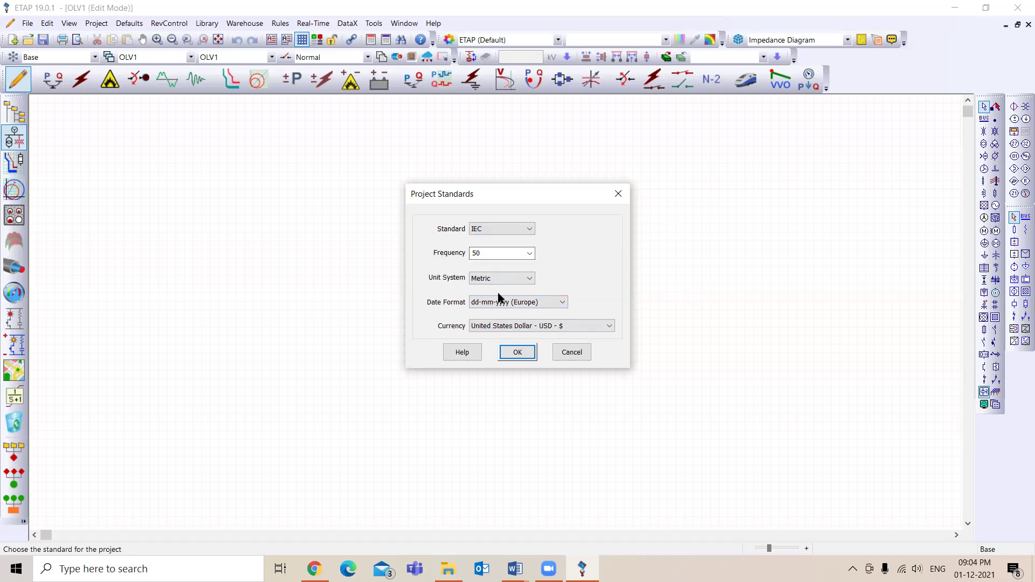
left_click(517, 353)
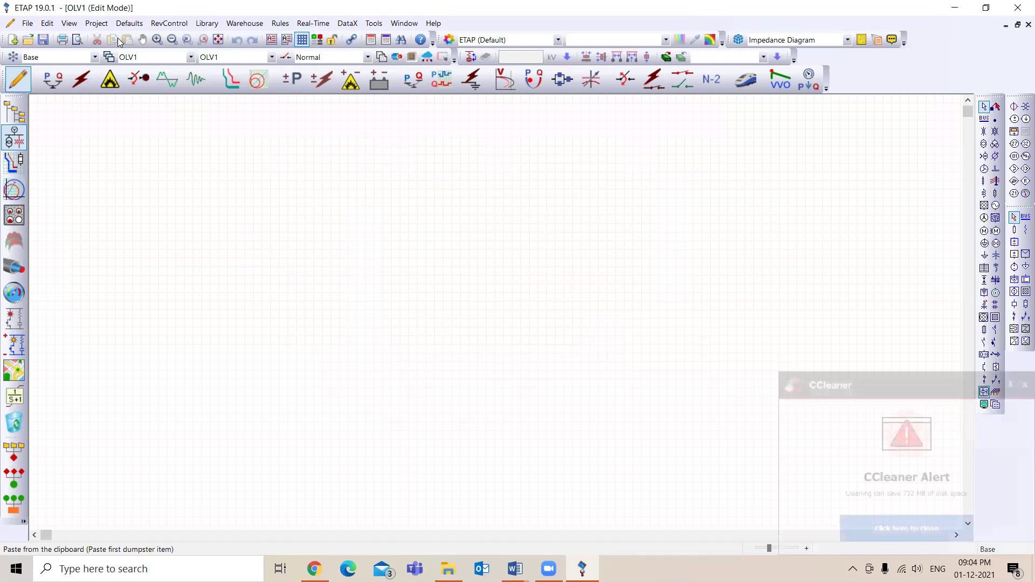
left_click(96, 23)
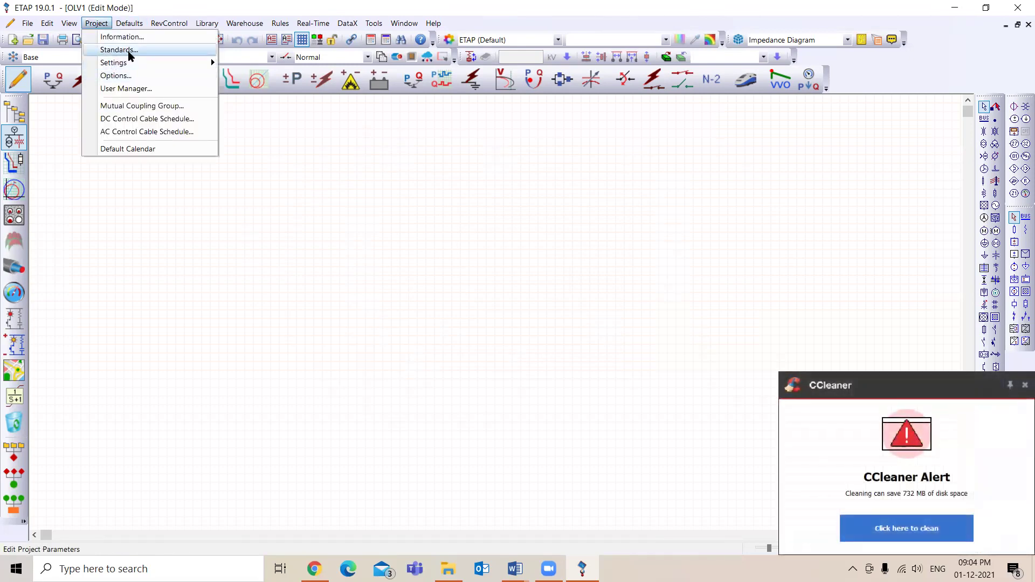
left_click(130, 52)
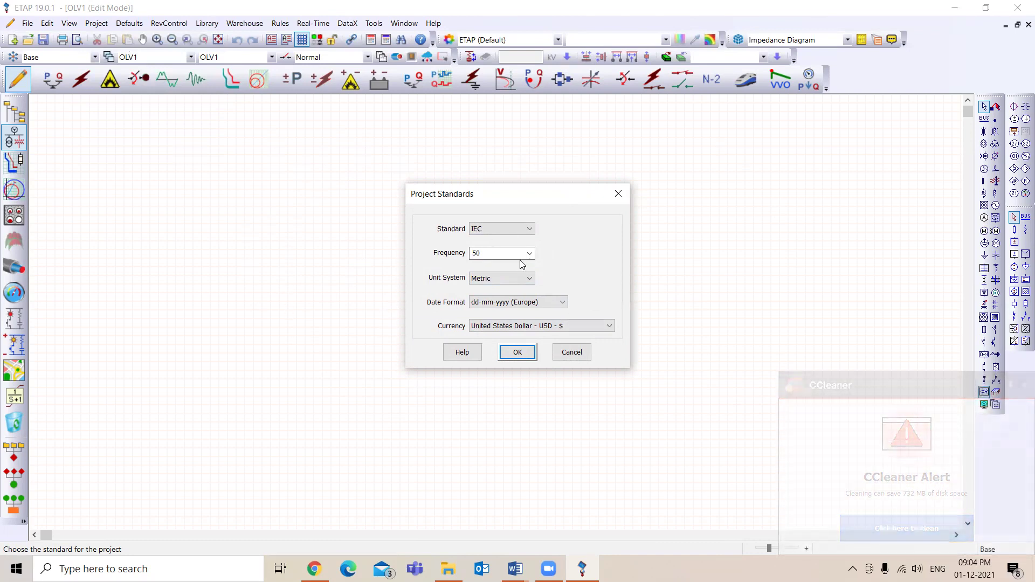
left_click(519, 353)
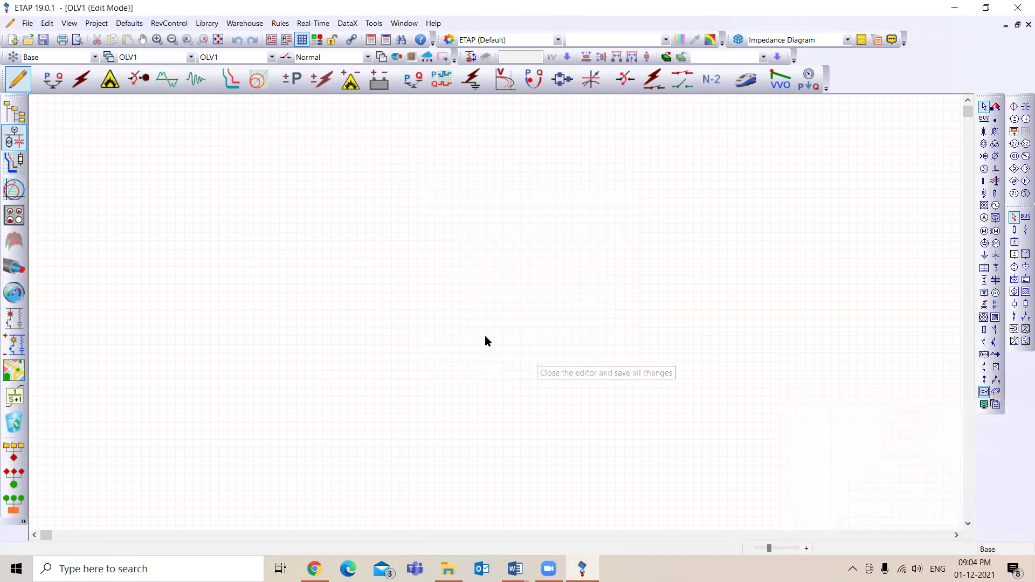
Step: Review the project's saving options and editor options
left_click(97, 24)
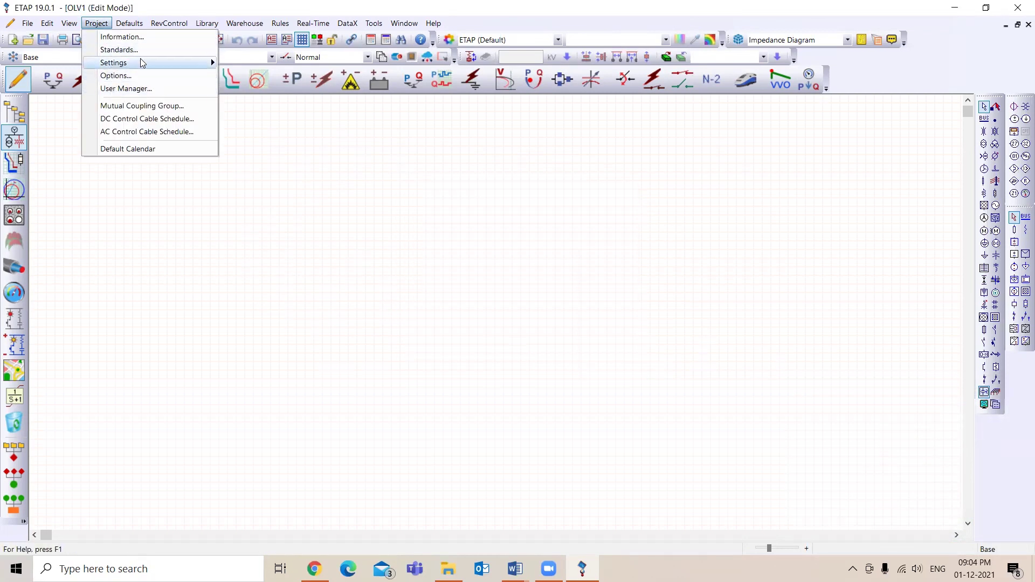
mouse_move(143, 63)
left_click(115, 75)
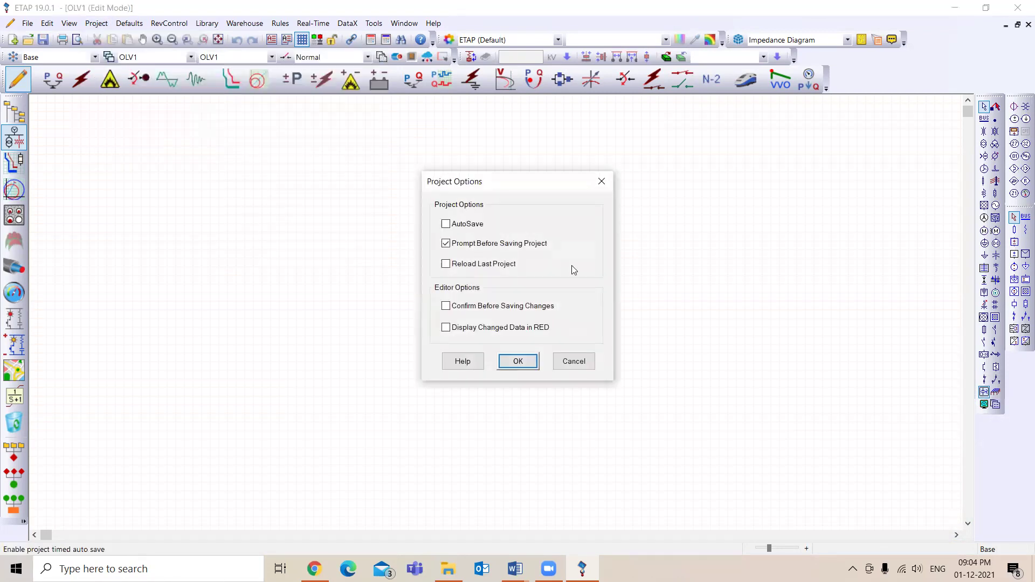
left_click(573, 361)
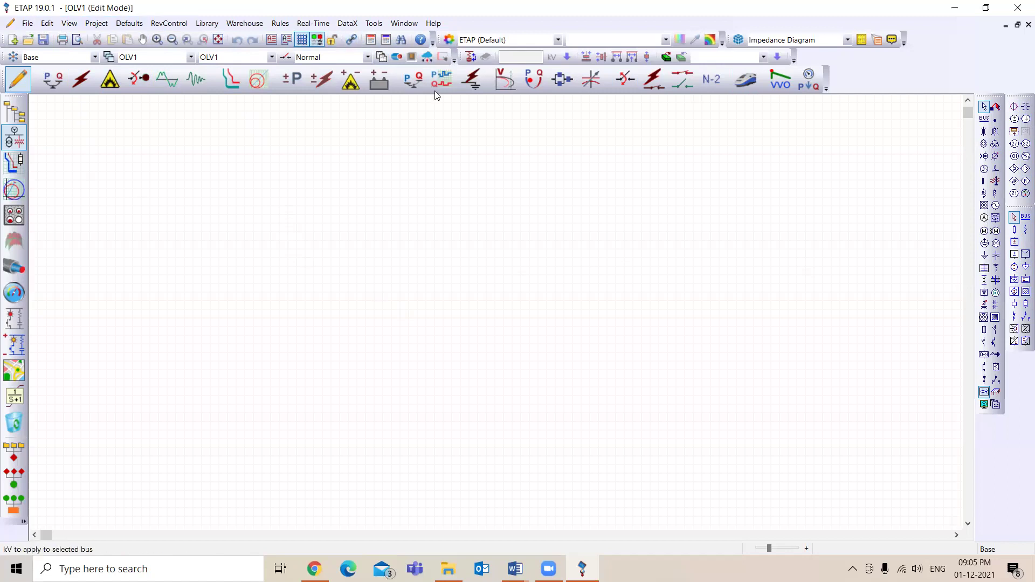
Step: Examine the available file, editing, data exchange and toolbar display commands for the project
left_click(27, 24)
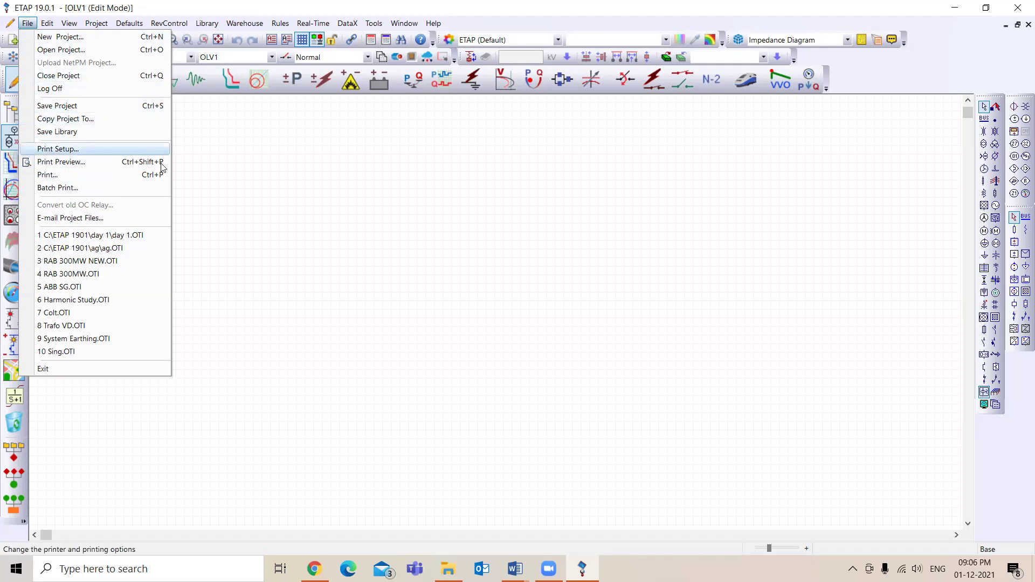
left_click(288, 209)
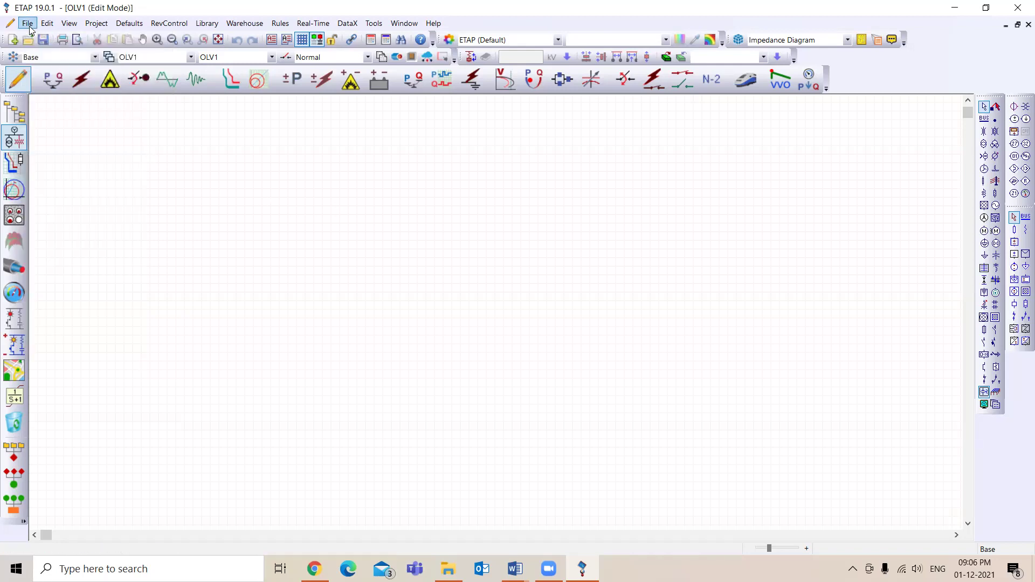
left_click(27, 23)
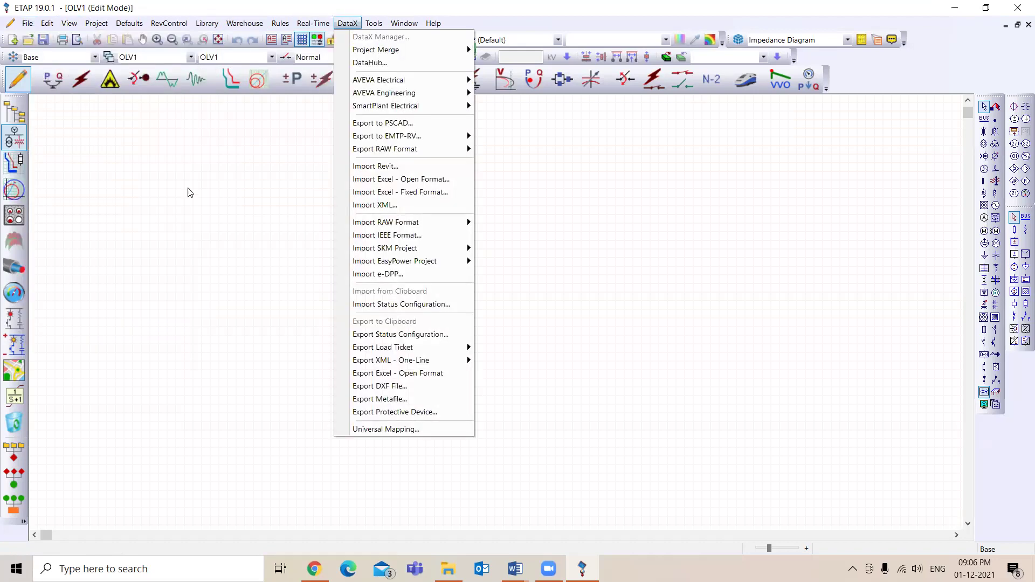
left_click(141, 188)
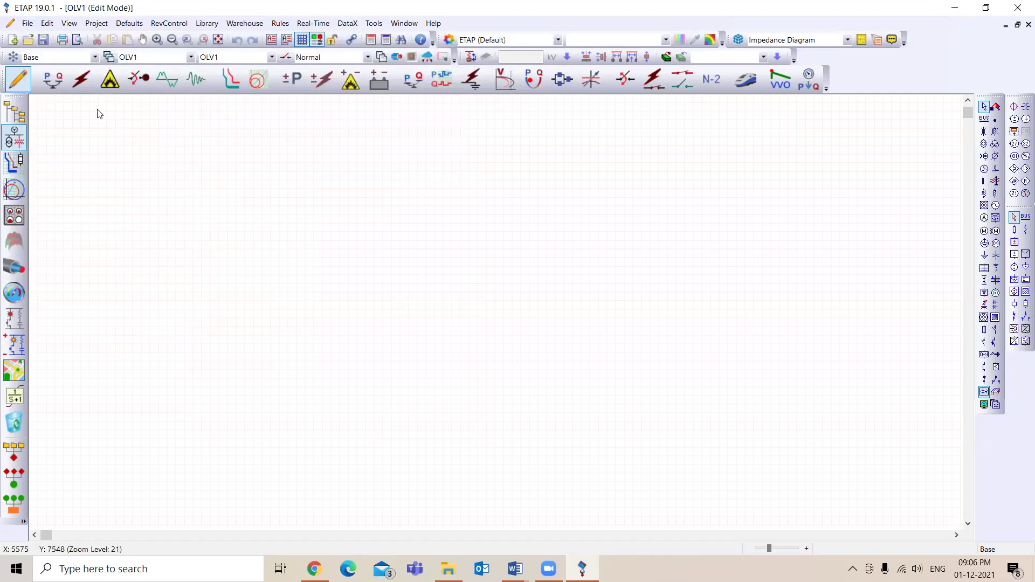
left_click(47, 23)
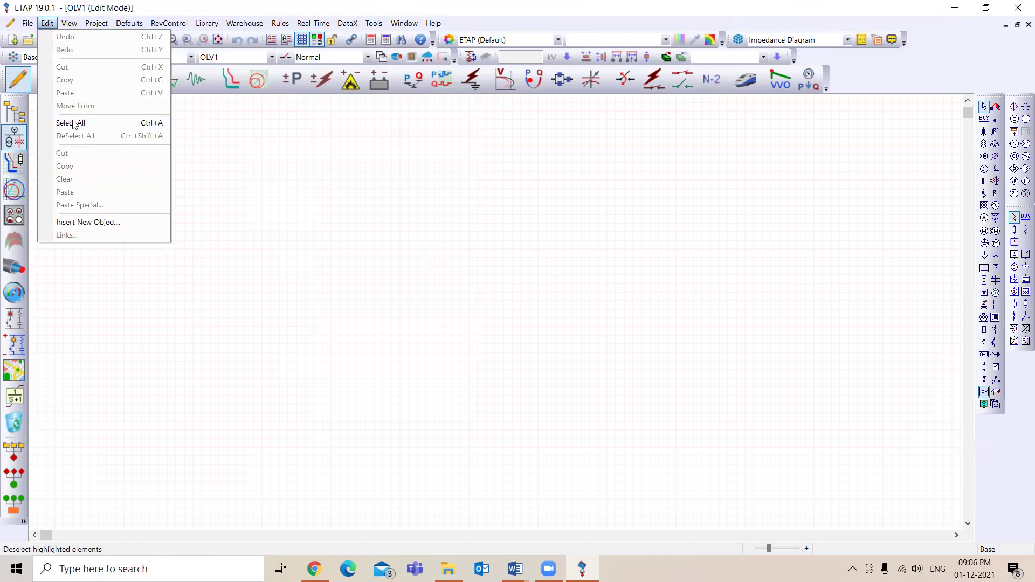
left_click(69, 23)
left_click(69, 23)
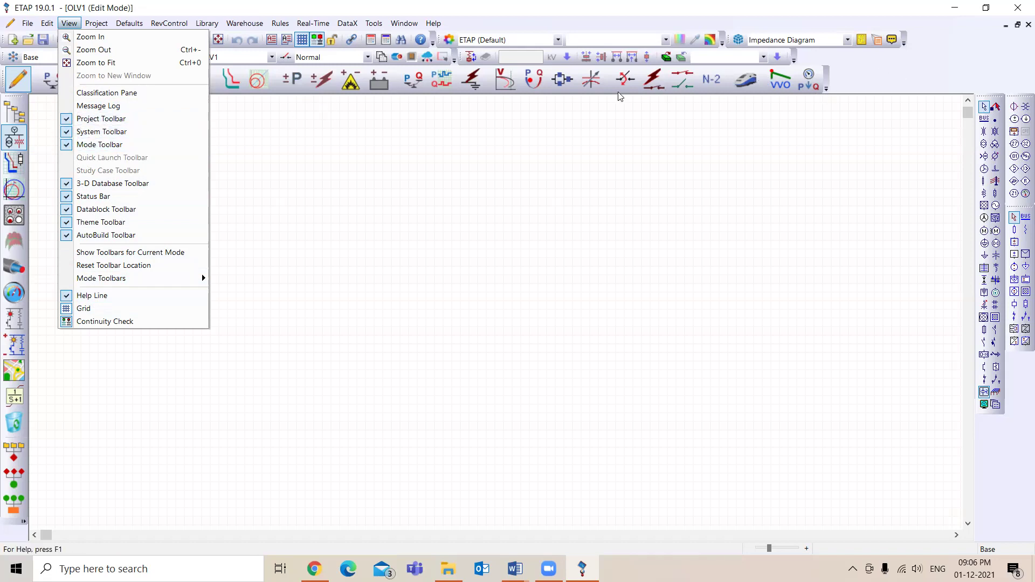
left_click(857, 79)
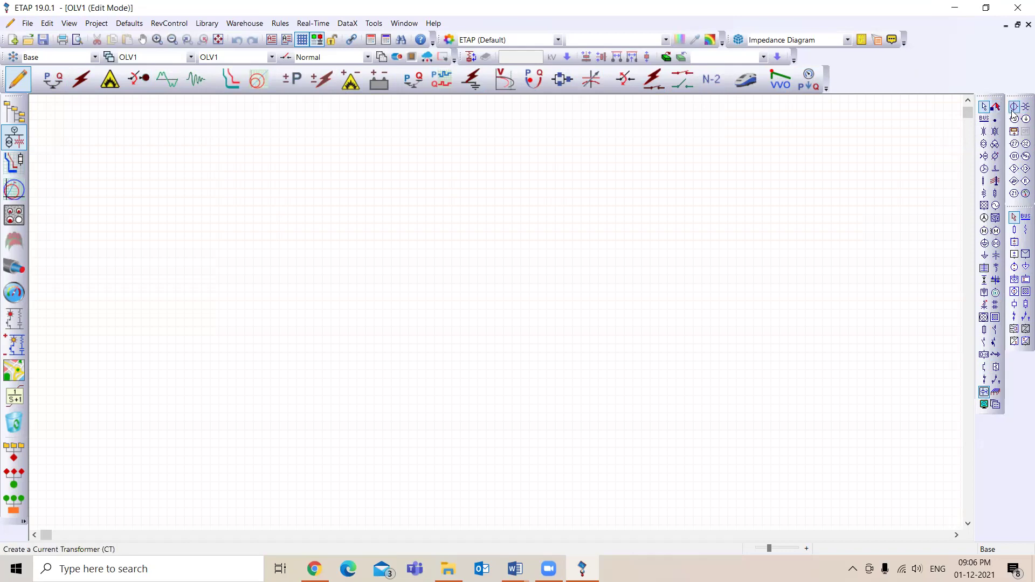
left_click(64, 22)
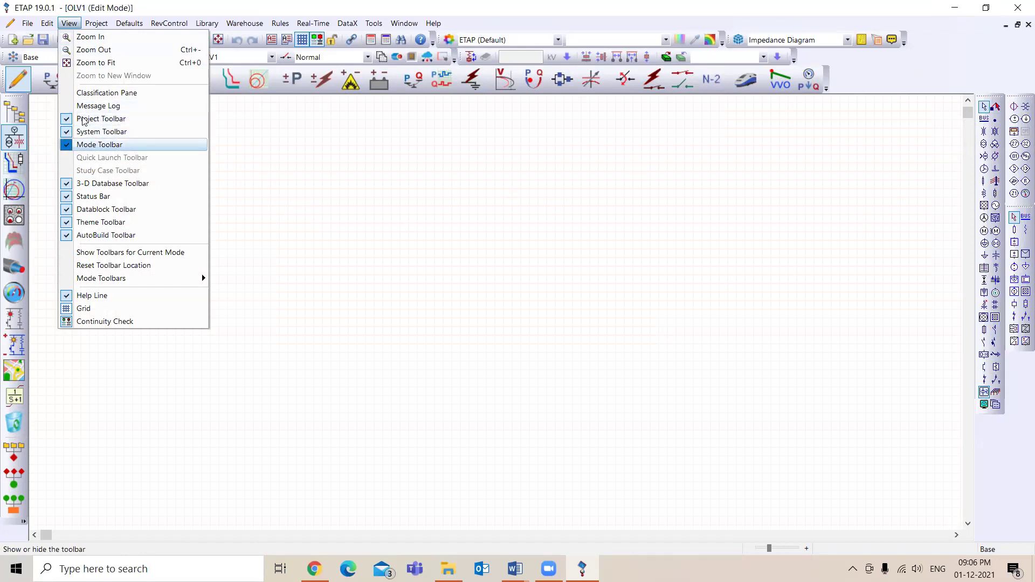
left_click(69, 22)
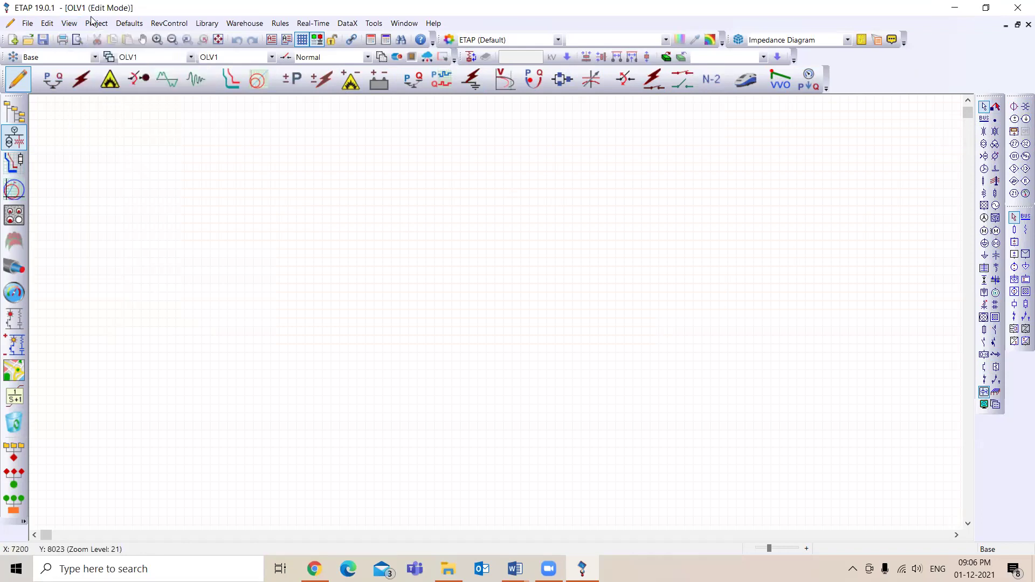
Step: Examine the general project information fields for title, location, contract number, engineer and company
left_click(96, 22)
left_click(121, 37)
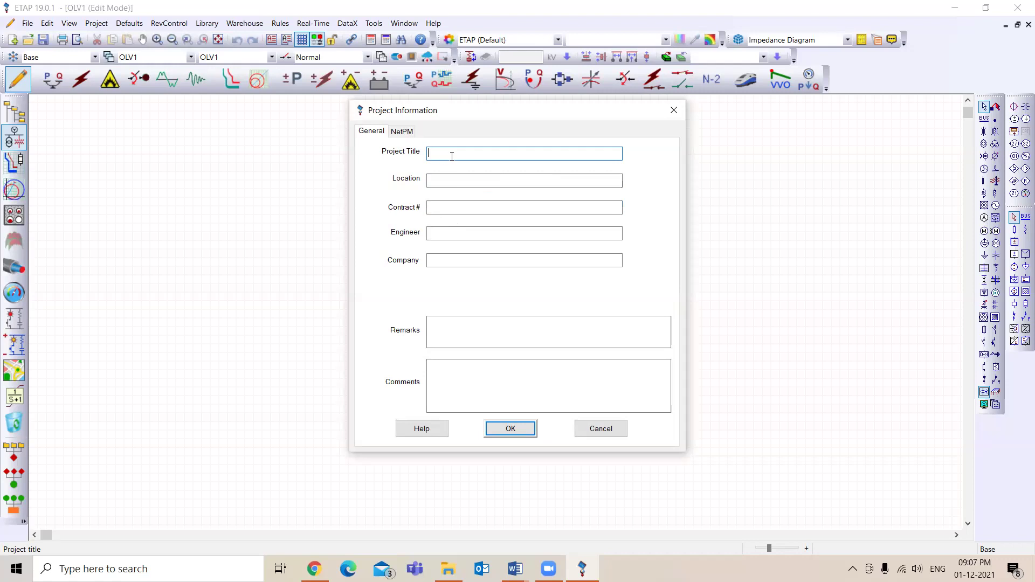
left_click(442, 183)
left_click(432, 207)
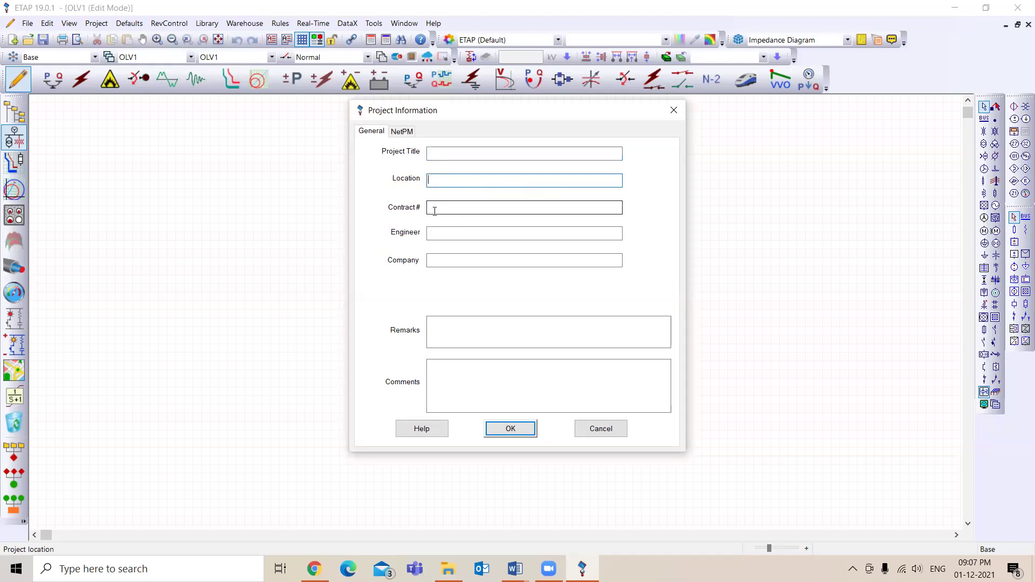
left_click(441, 232)
left_click(448, 264)
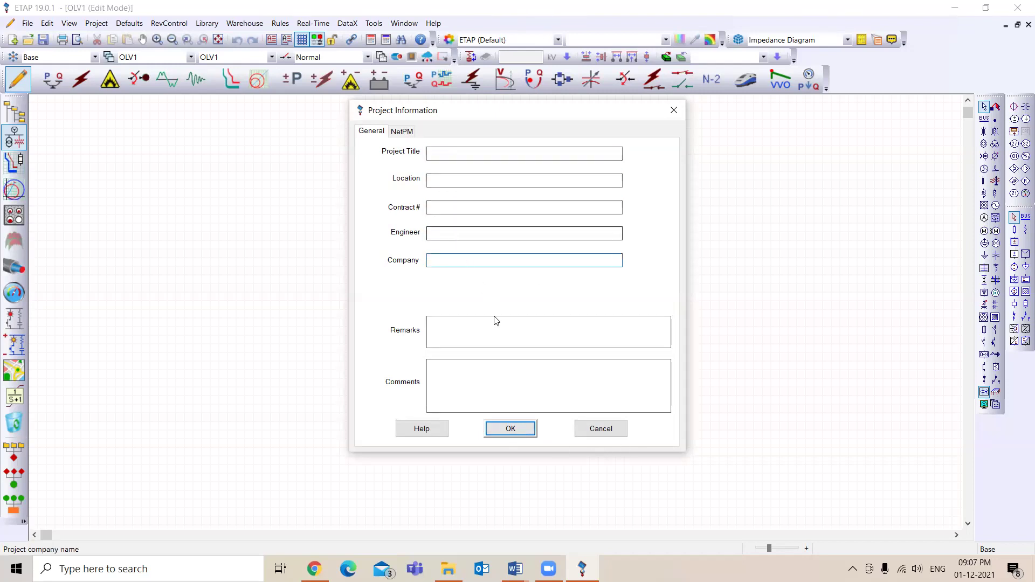
left_click(601, 429)
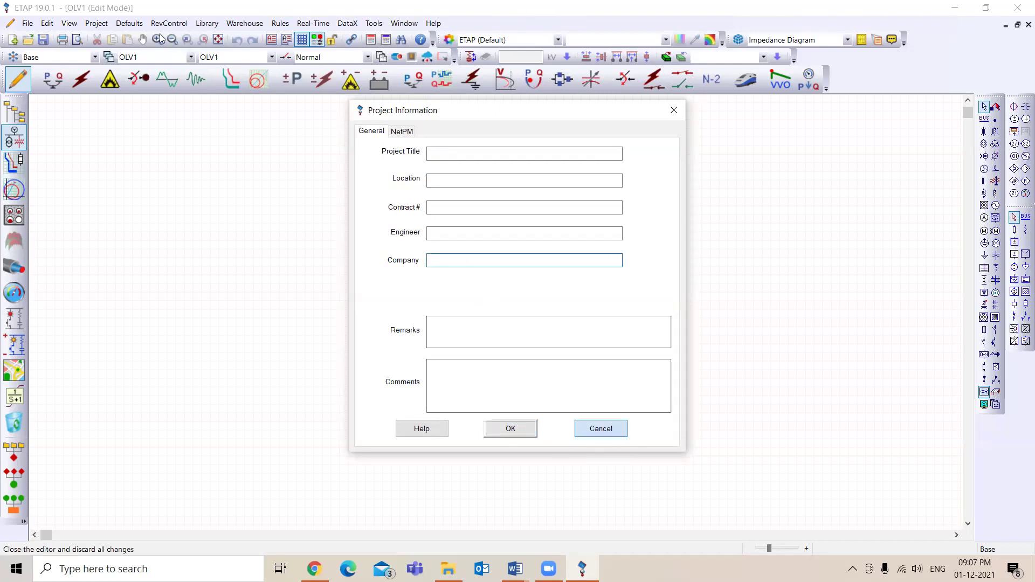
Step: Review the frequency, date format and unit system choices available in the project standards
left_click(96, 23)
left_click(119, 51)
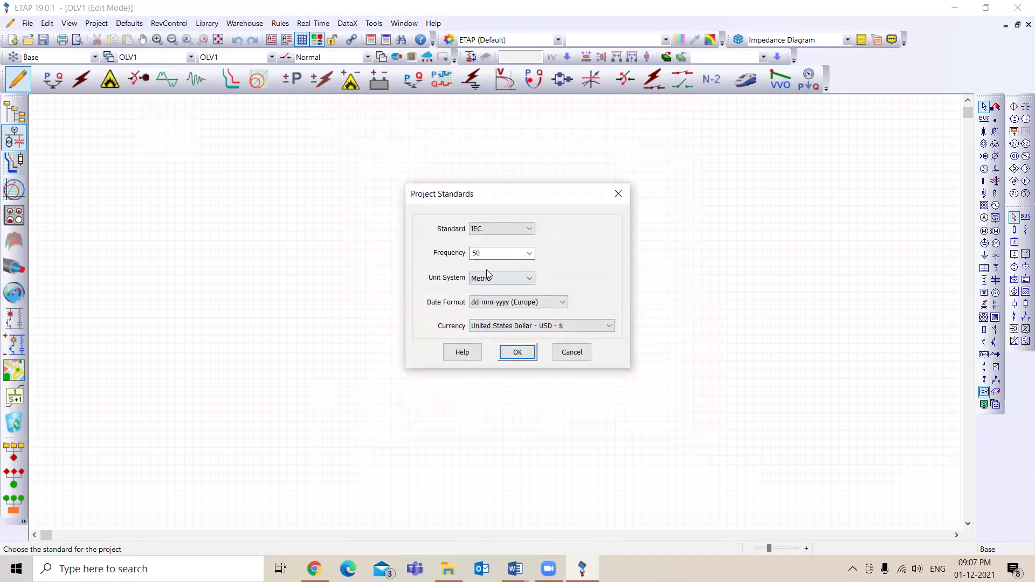
left_click(521, 255)
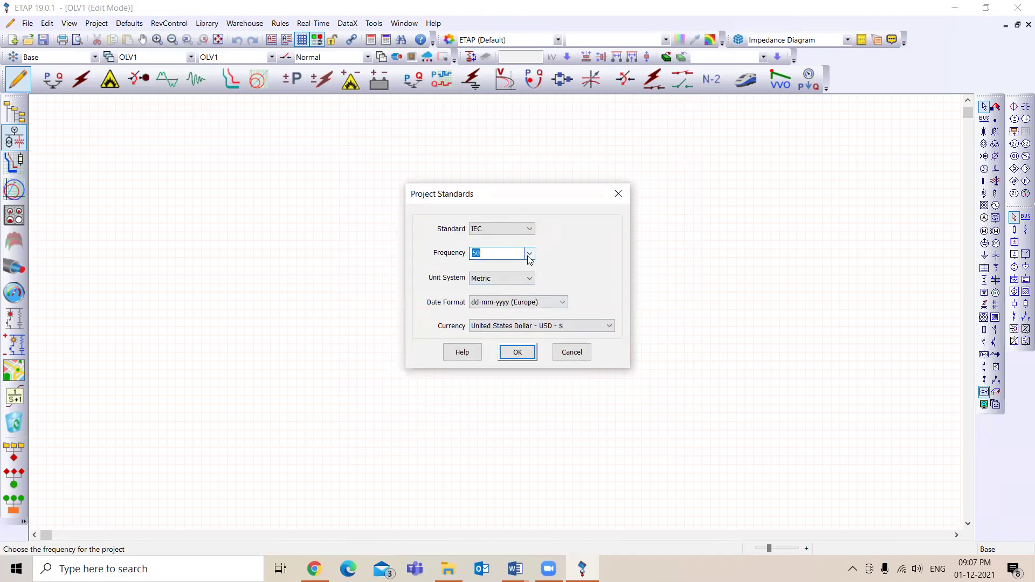
left_click(529, 256)
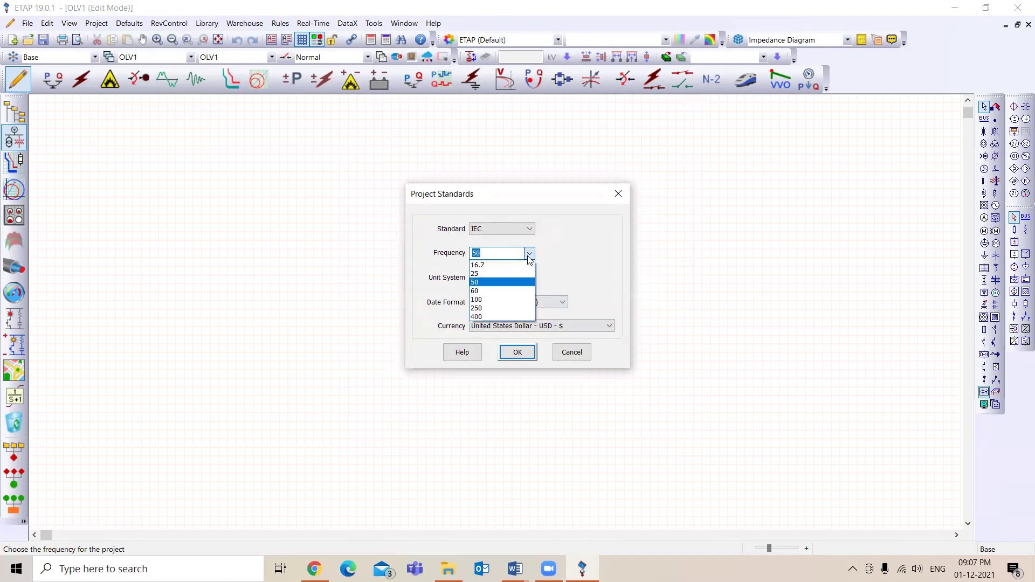
left_click(613, 245)
left_click(494, 303)
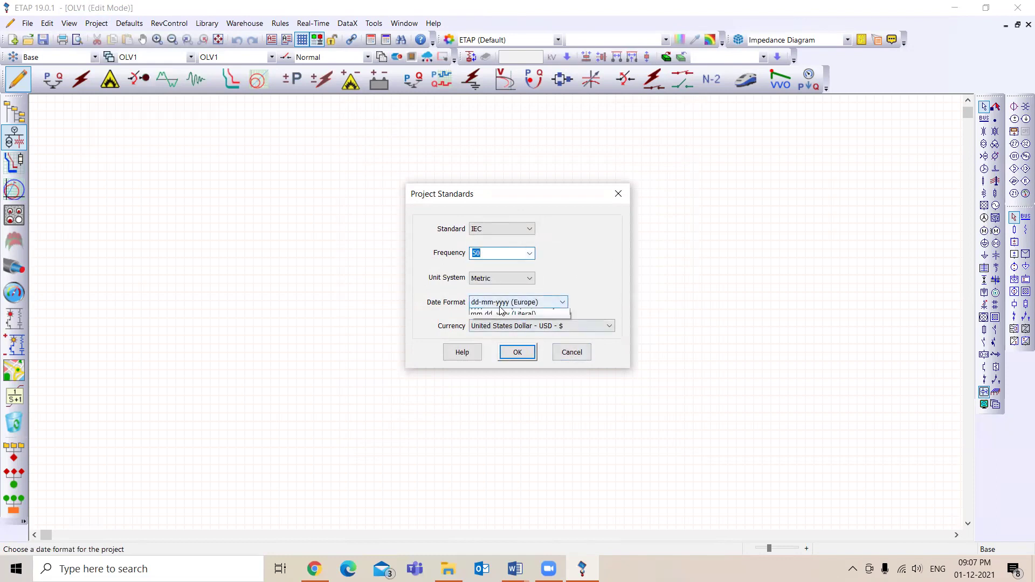
left_click(500, 305)
left_click(476, 278)
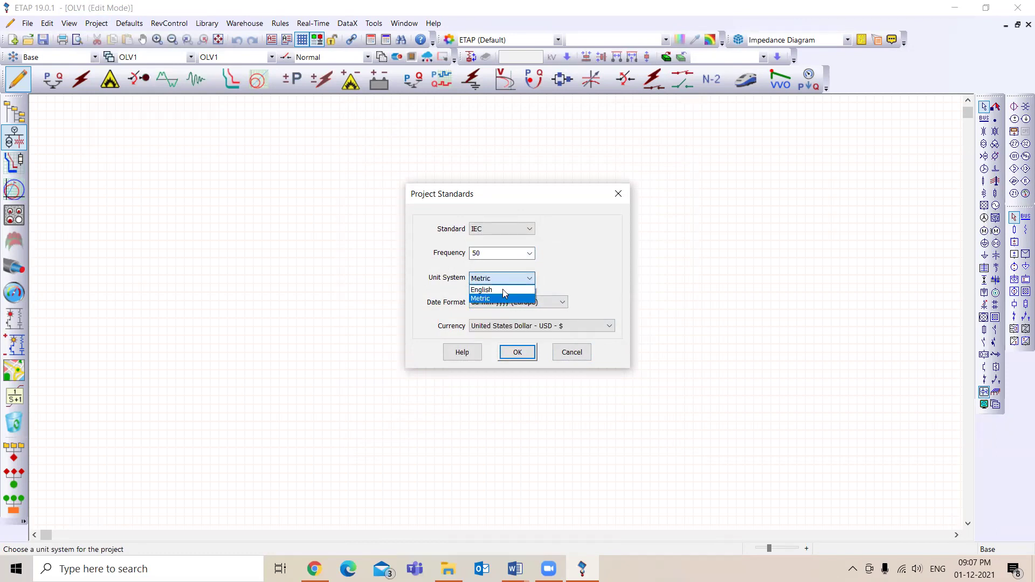
left_click(497, 301)
left_click(613, 317)
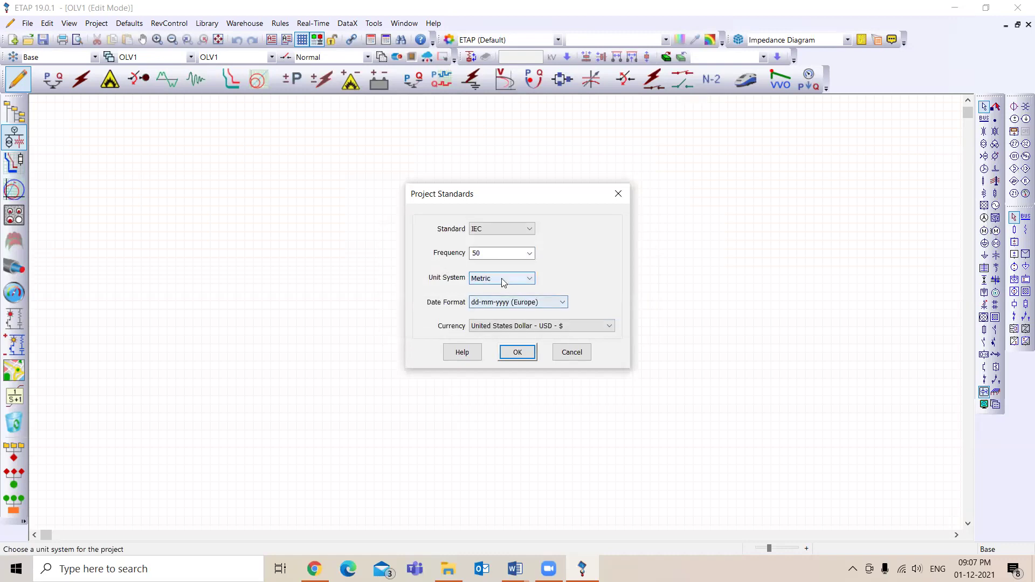
Step: Try a project frequency of 60 Hz with the English unit system in the project standards
double_click(489, 255)
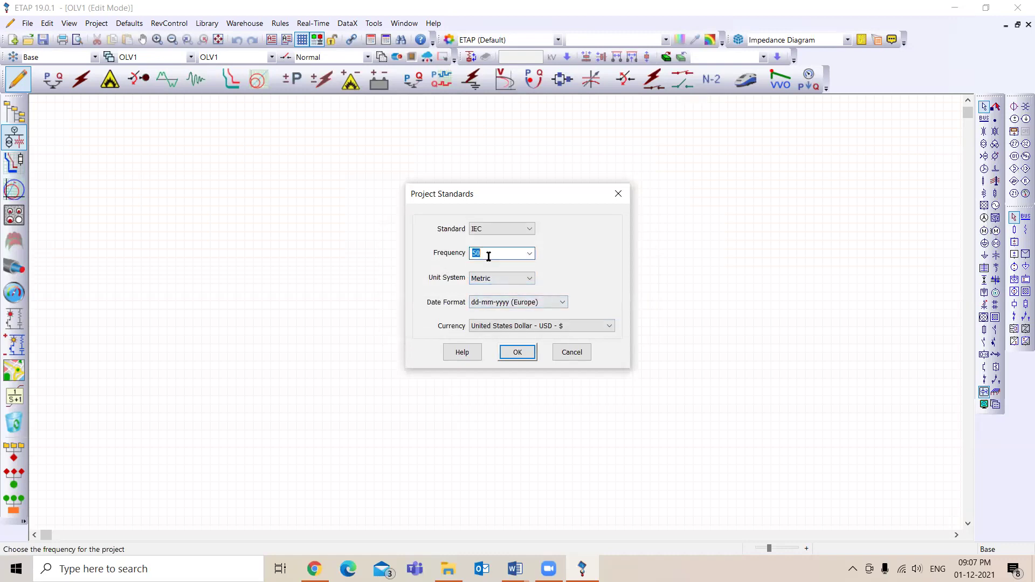
left_click(516, 279)
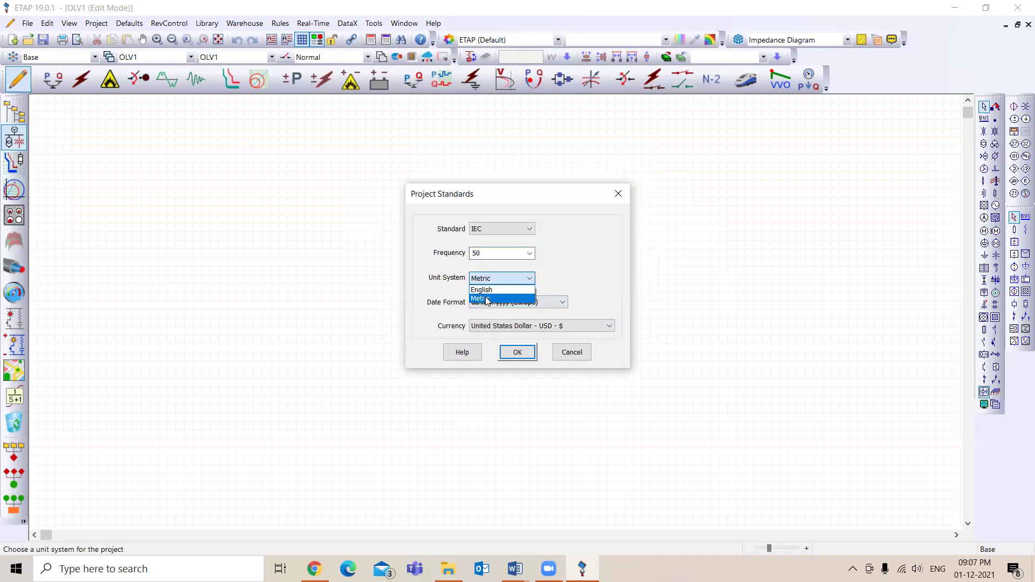
left_click(496, 291)
left_click(613, 314)
left_click(515, 278)
left_click(502, 258)
left_click(529, 254)
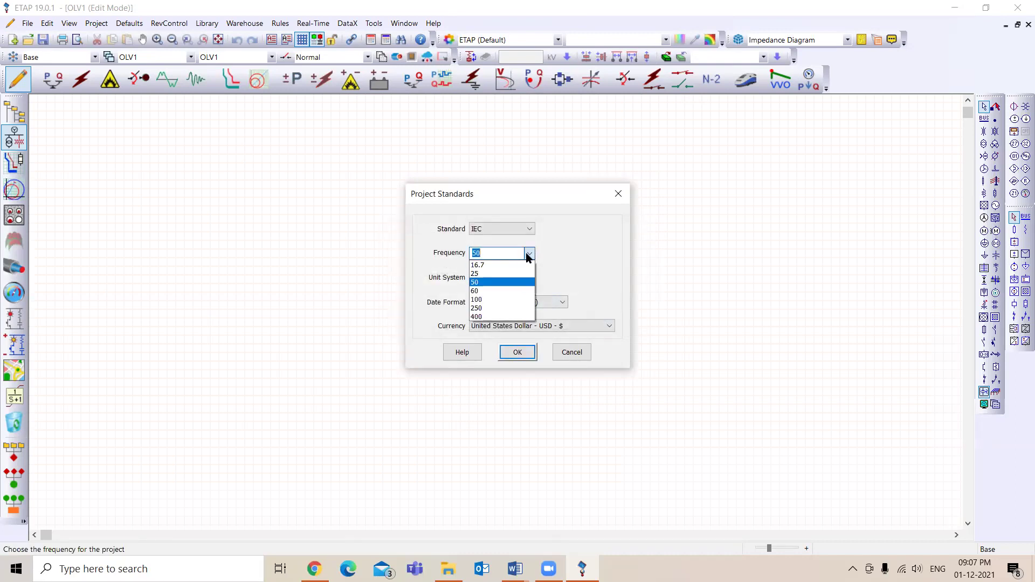
left_click(502, 292)
left_click(504, 278)
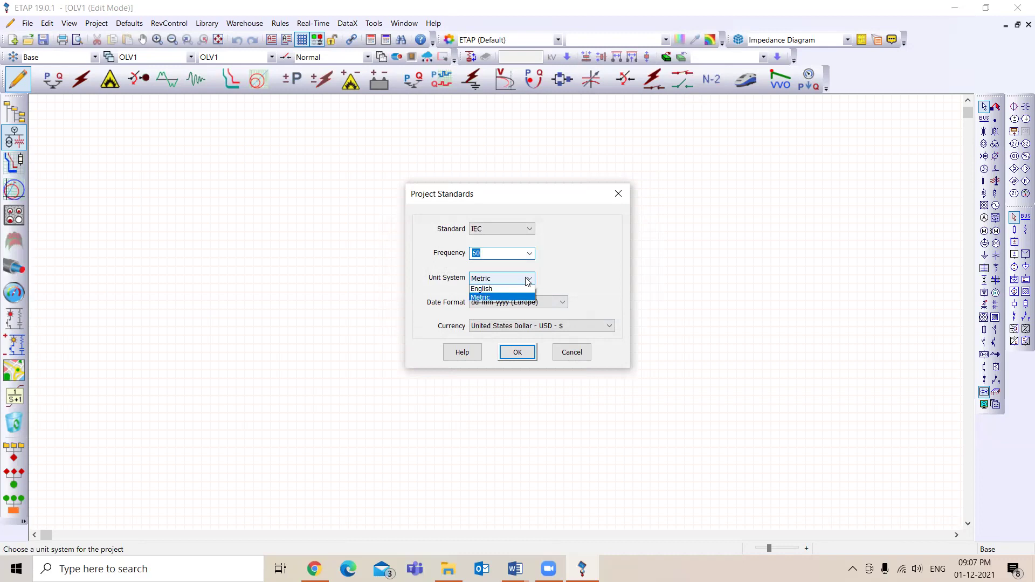
left_click(505, 294)
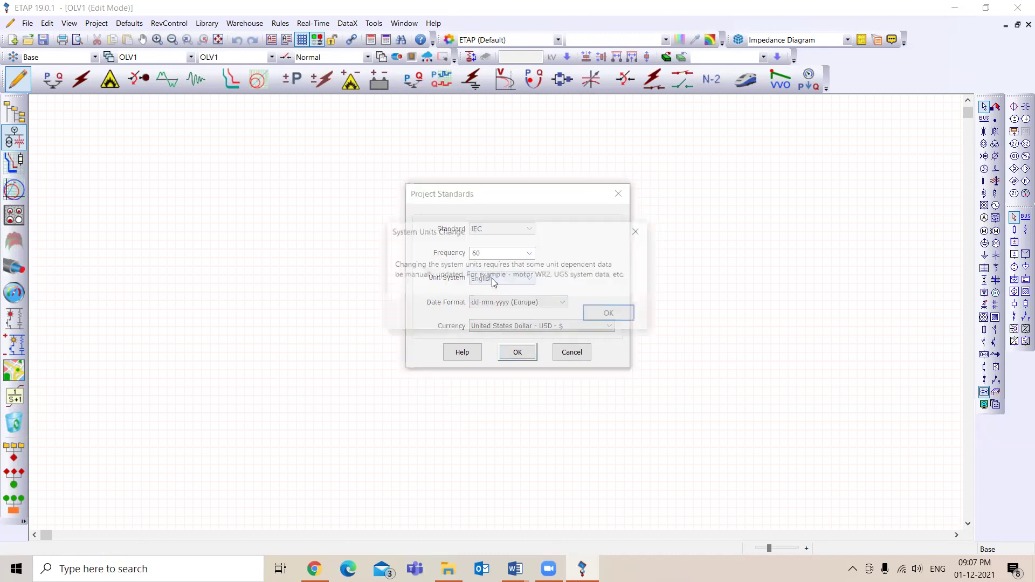
left_click(609, 317)
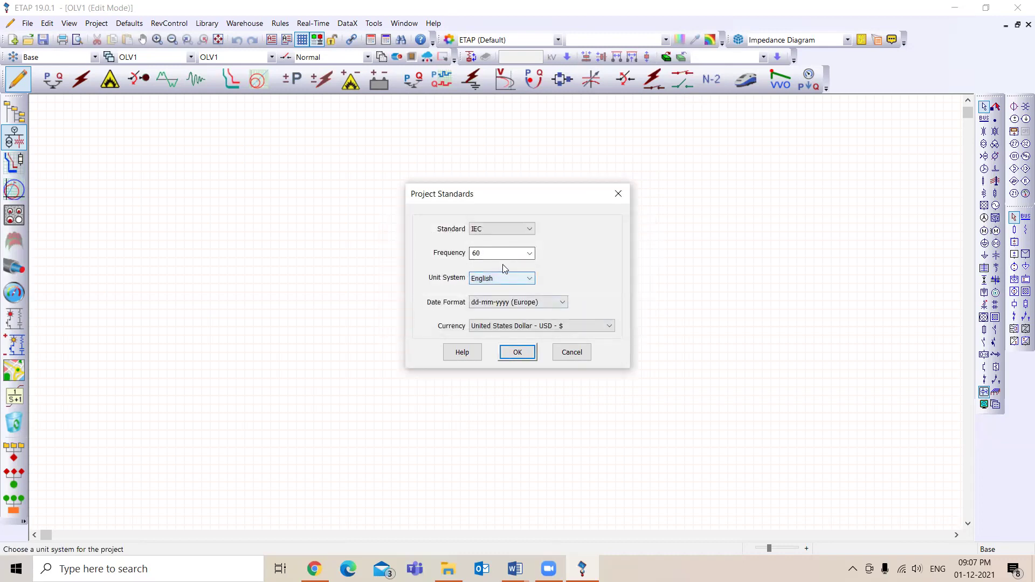
Step: Return the frequency to 50 Hz and the unit system to Metric, and close the project standards without saving
left_click(529, 257)
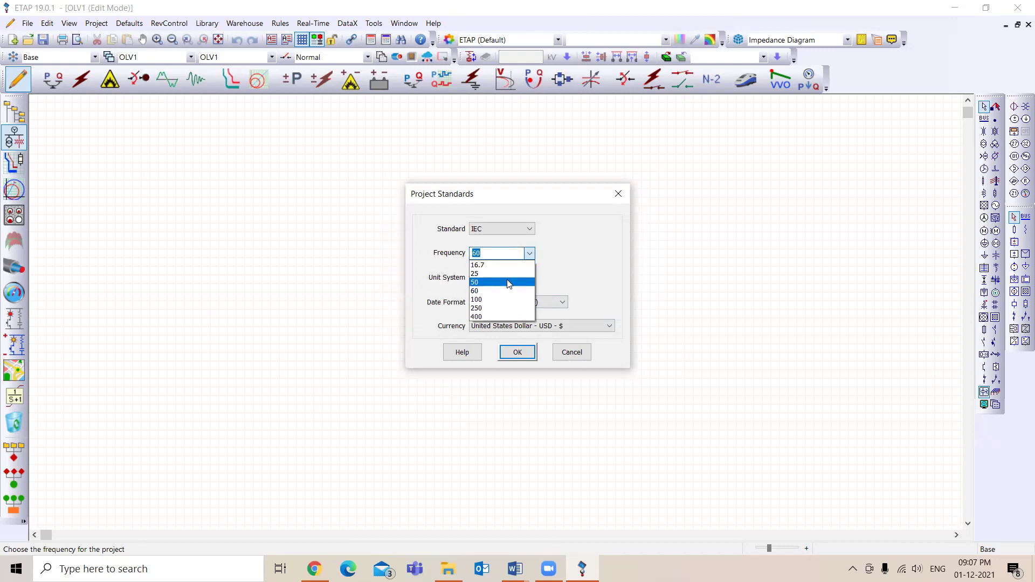
left_click(508, 283)
left_click(523, 278)
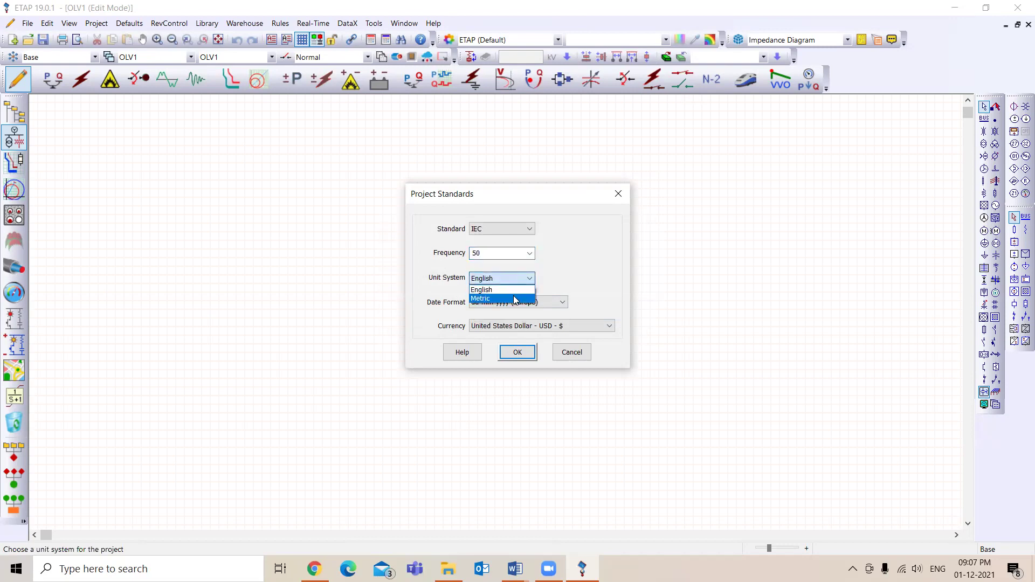
left_click(513, 298)
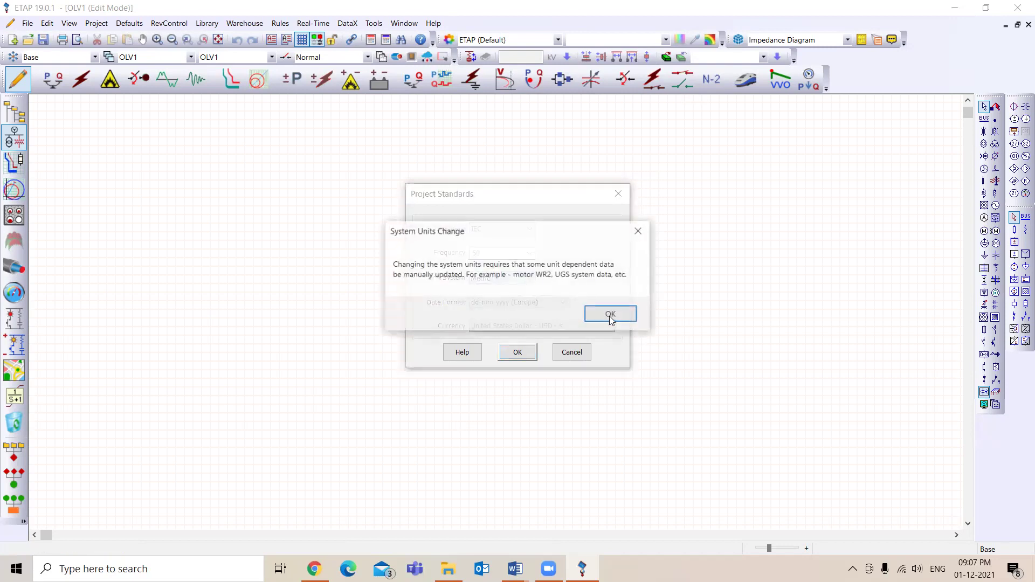
left_click(602, 316)
left_click(571, 352)
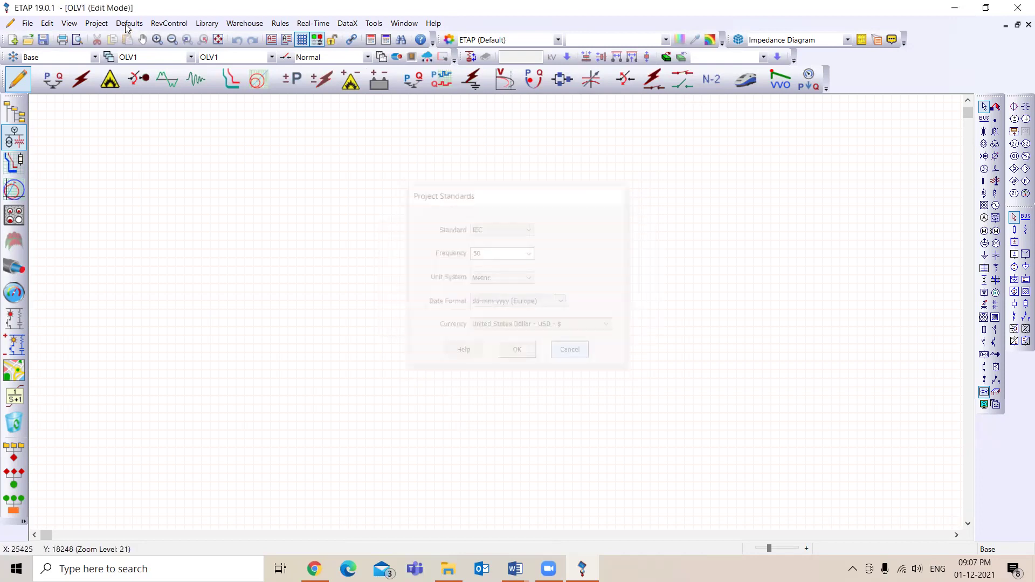
Step: Place a two-winding transformer on the empty one-line diagram
left_click(127, 25)
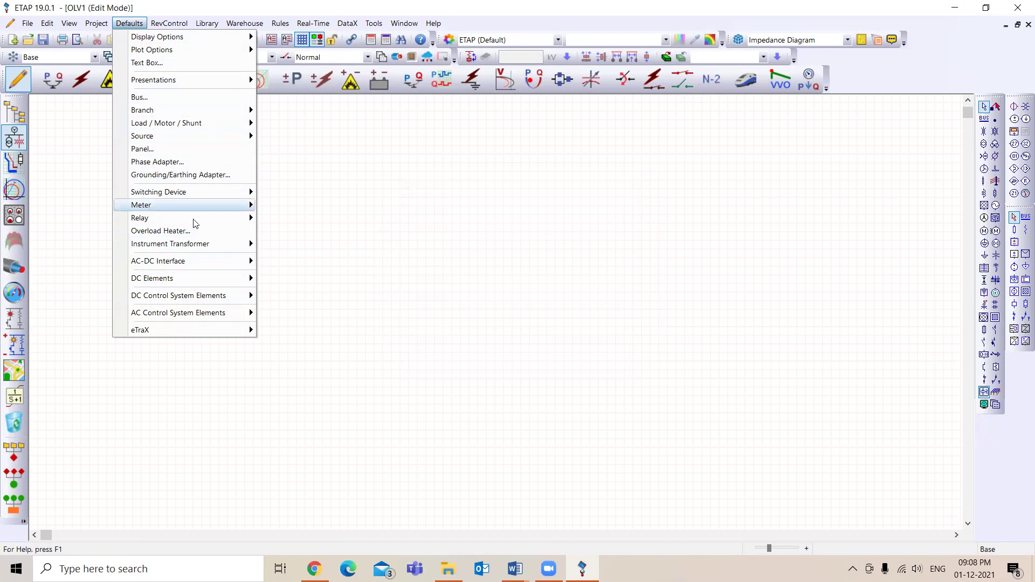
left_click(637, 233)
left_click(984, 144)
left_click(381, 235)
Step: Examine the transformer's general information, voltage and power rating, and impedance fields without changing them
double_click(372, 241)
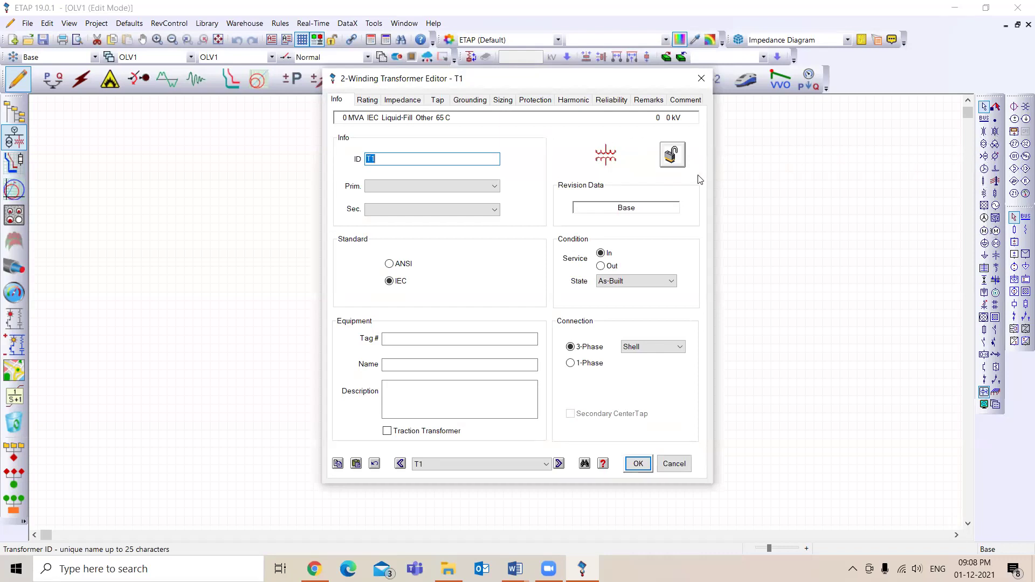
left_click(366, 100)
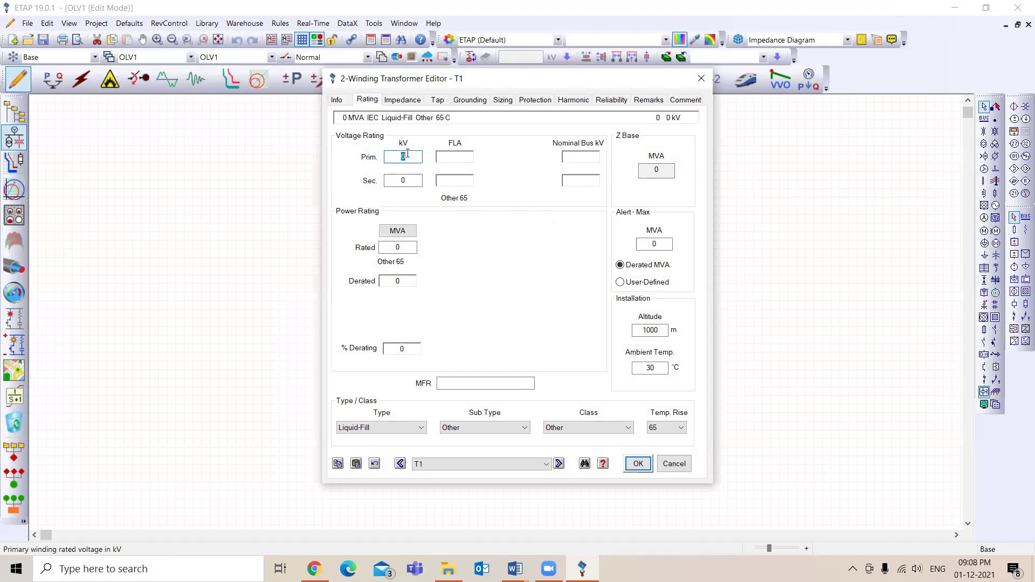
left_click(415, 183)
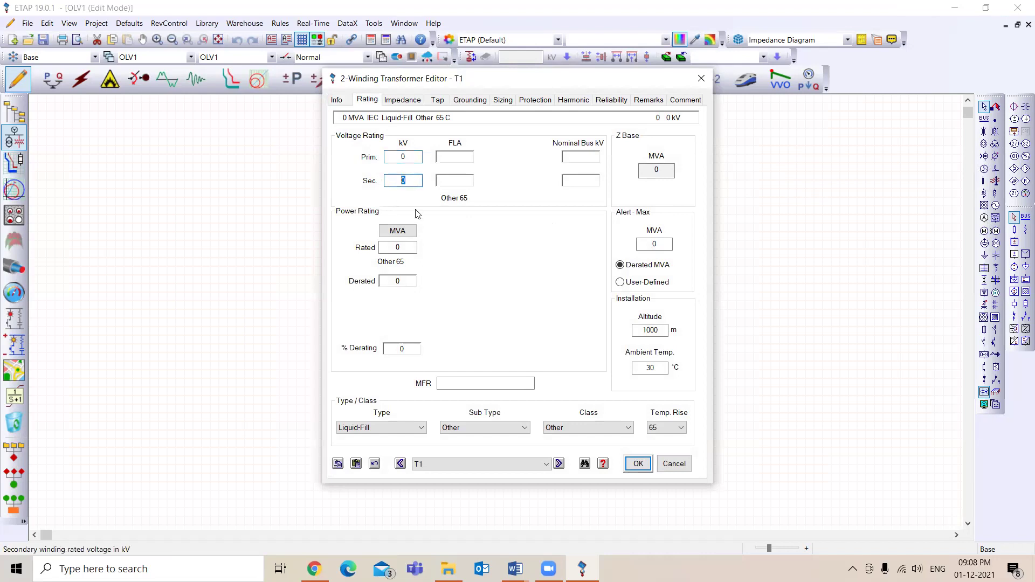
left_click(407, 103)
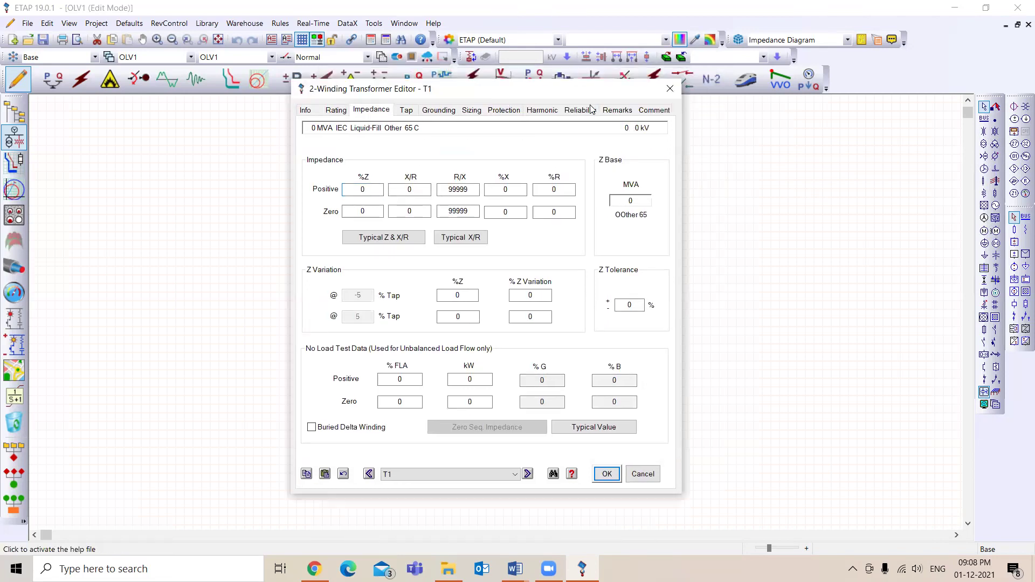
left_click(670, 88)
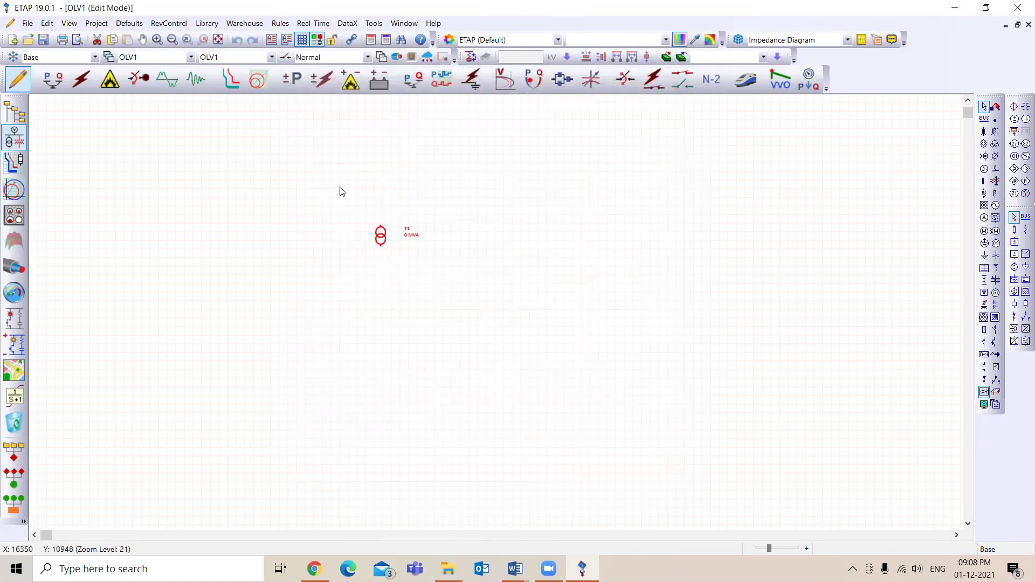
Step: Add a second two-winding transformer, a bus and a third two-winding transformer to the one-line diagram
left_click_drag(296, 169, 461, 286)
left_click_drag(327, 171, 466, 287)
left_click_drag(309, 185, 438, 302)
left_click(984, 143)
left_click(525, 241)
left_click(984, 118)
left_click(595, 177)
left_click(984, 144)
left_click(628, 265)
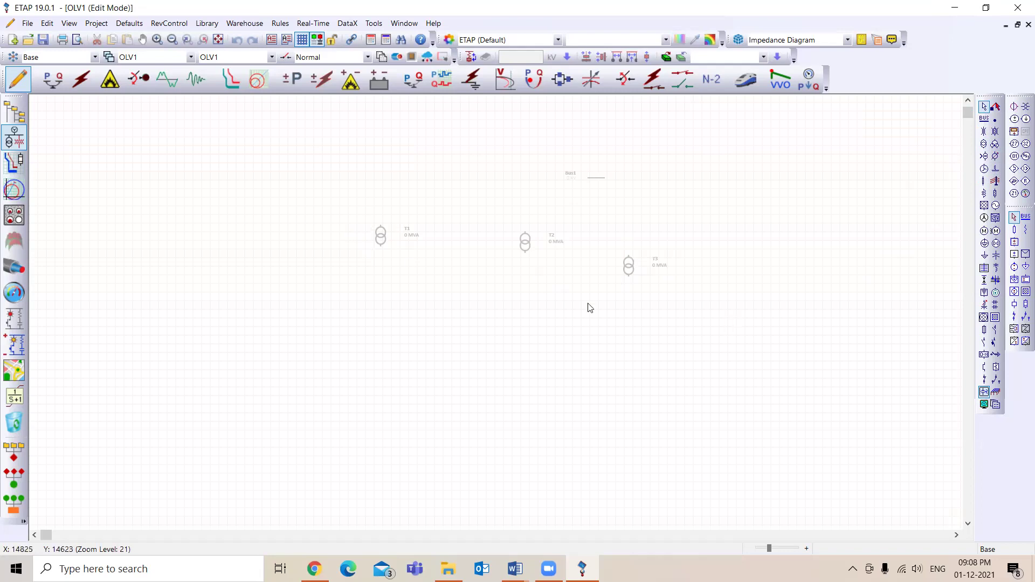
Step: Delete all elements from the one-line diagram and view them in the dumpster
key("ctrl+a")
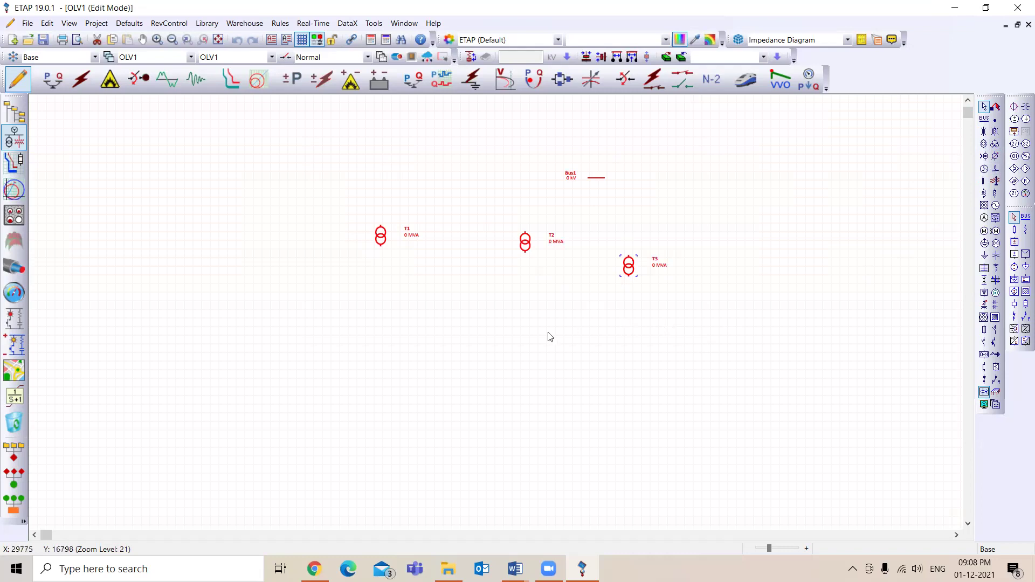
key("Delete")
left_click(14, 424)
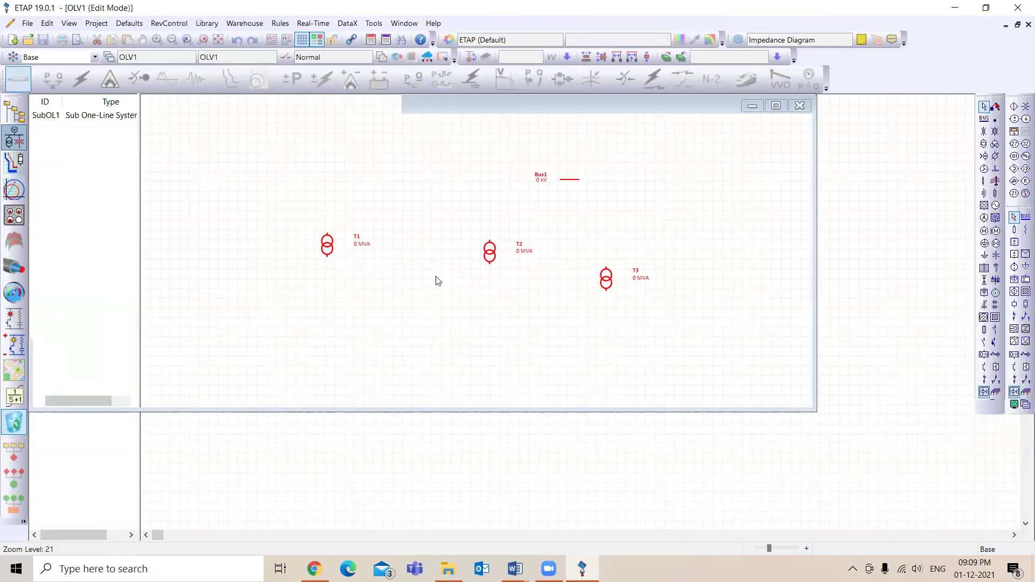
Step: Place a new two-winding transformer on the emptied one-line diagram
left_click(983, 144)
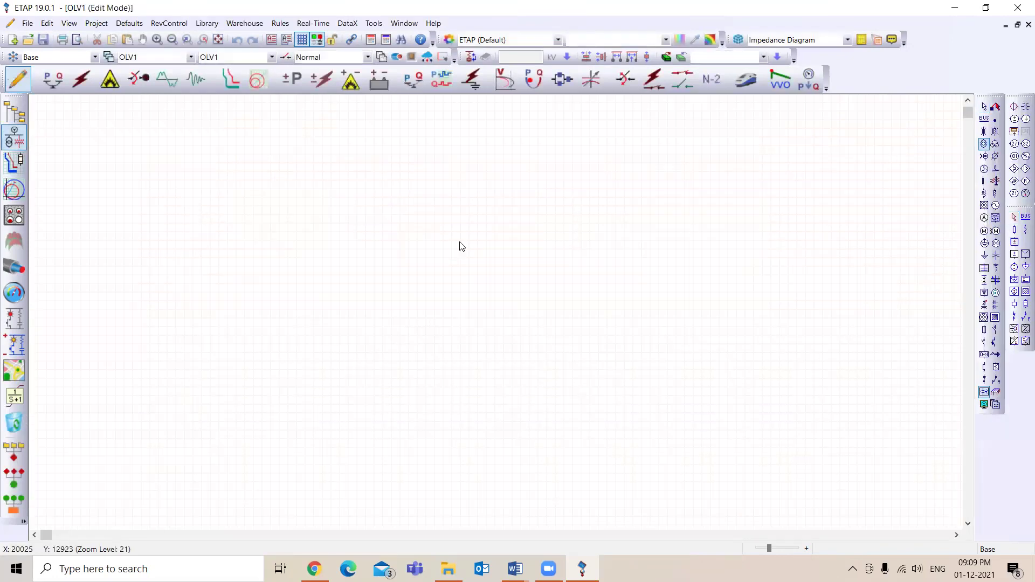
scroll(489, 264, "up", 3)
left_click(437, 252)
scroll(476, 253, "up", 5)
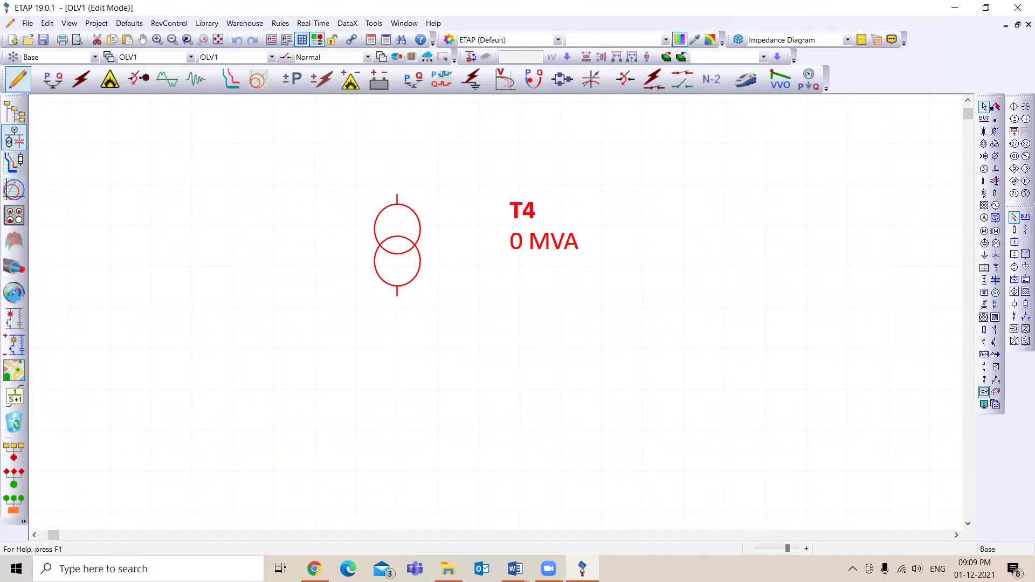
Step: Select deleted transformer T3 in the dumpster and bring a transformer into the one-line diagram beside T4
left_click(14, 422)
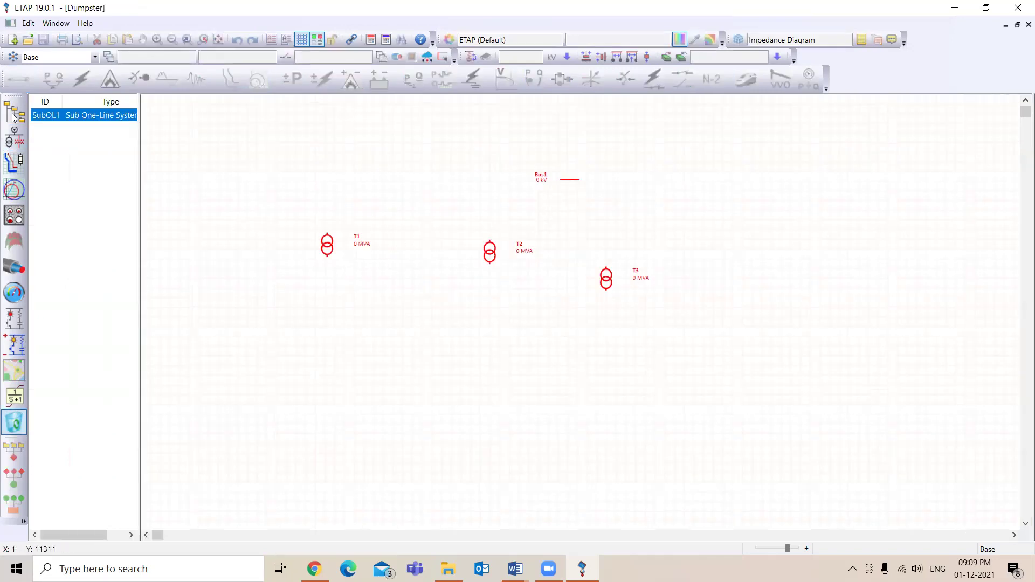
left_click(14, 138)
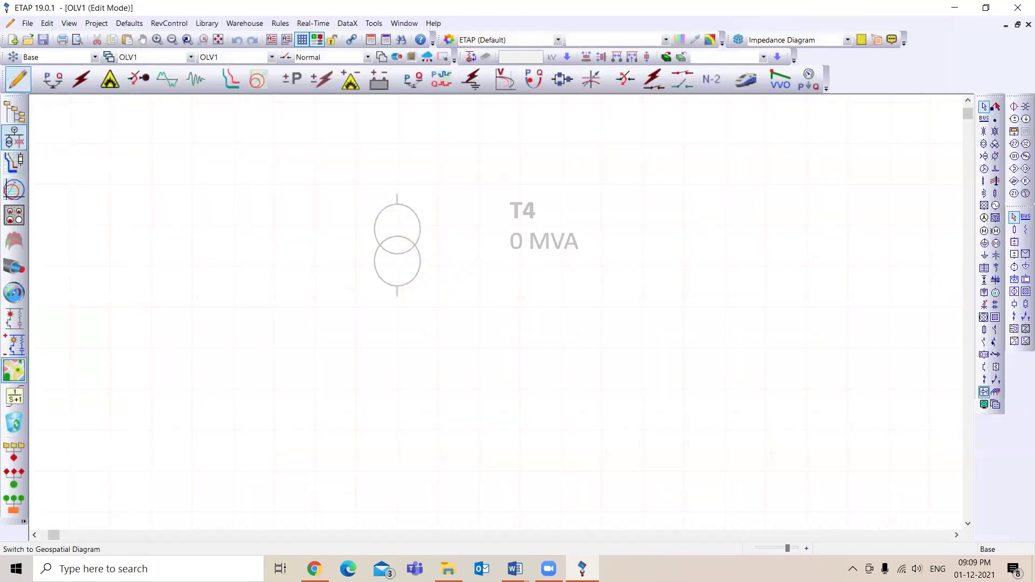
left_click(14, 423)
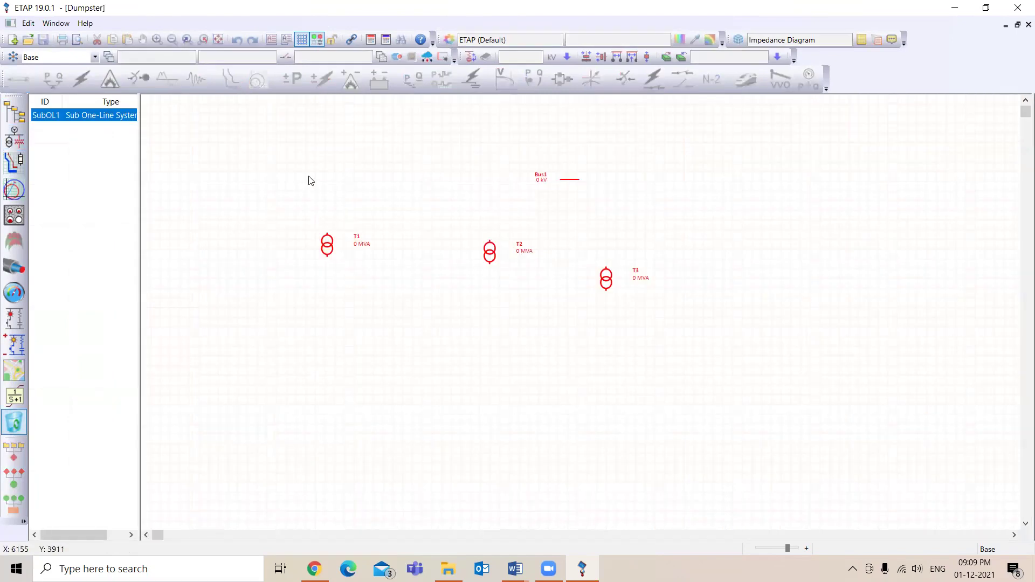
left_click(605, 279)
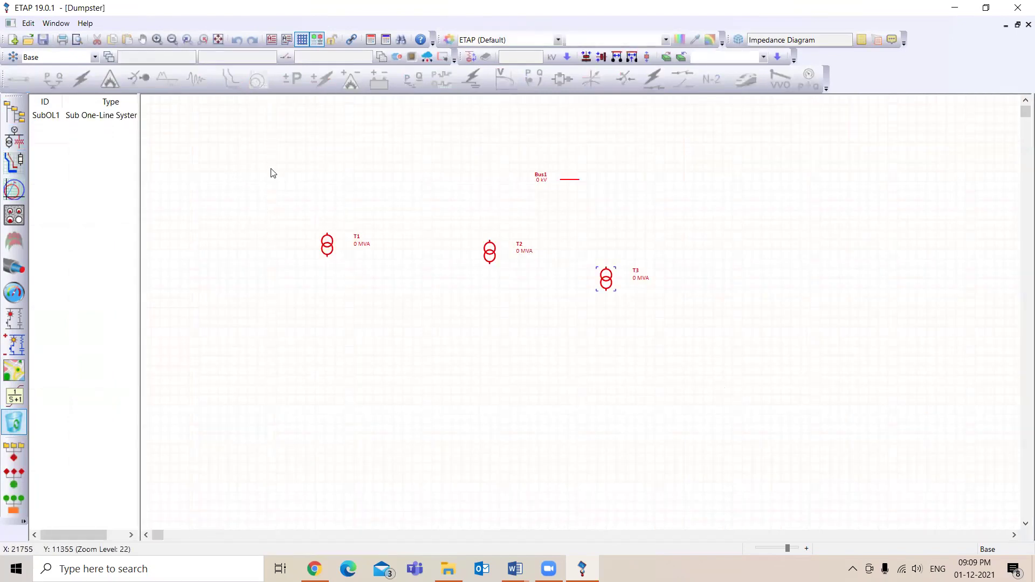
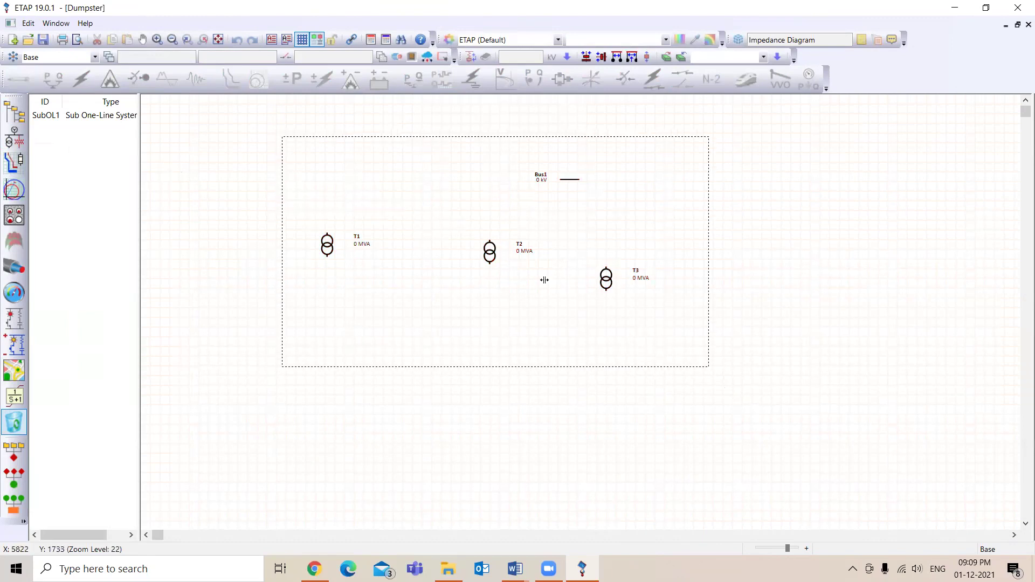
left_click(14, 139)
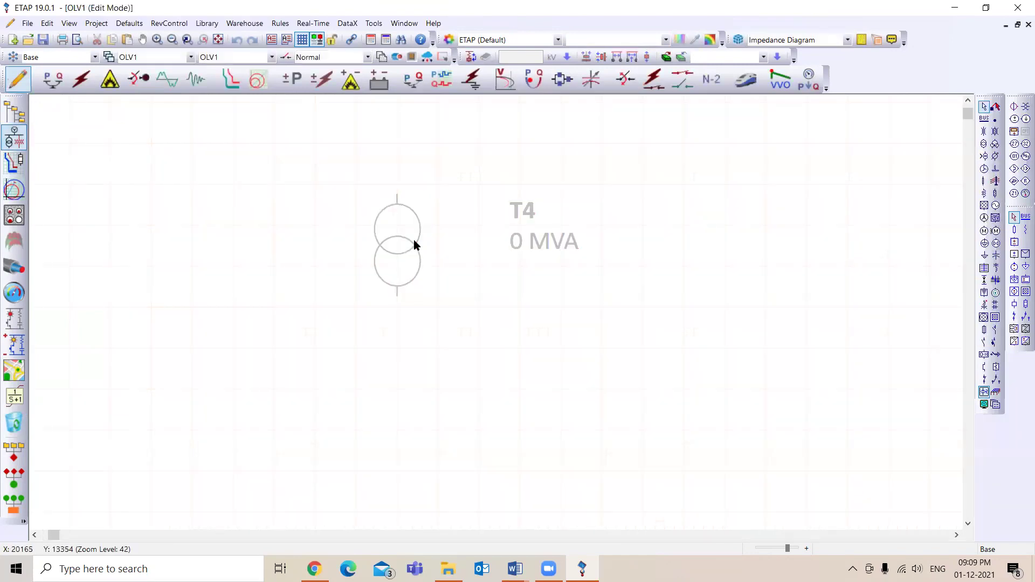
right_click(671, 266)
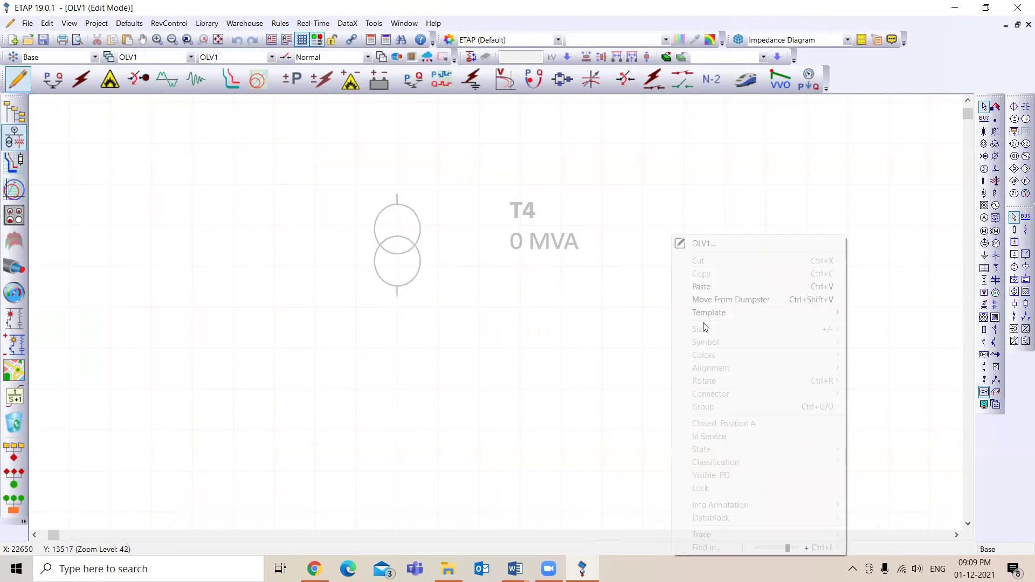
left_click(680, 299)
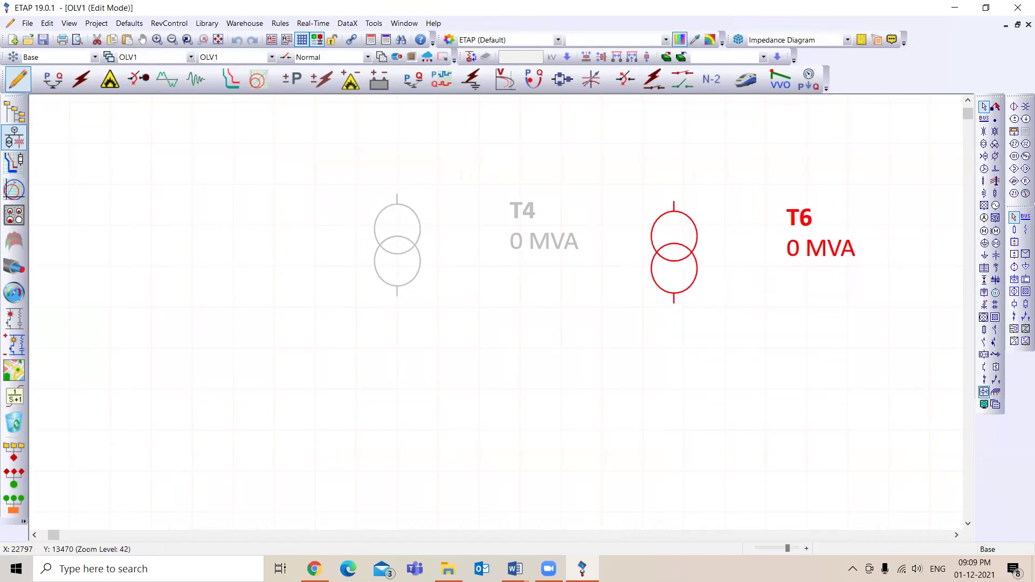
Step: Check the dumpster's contents and delete transformers T4 and T6 from the one-line diagram
left_click(14, 422)
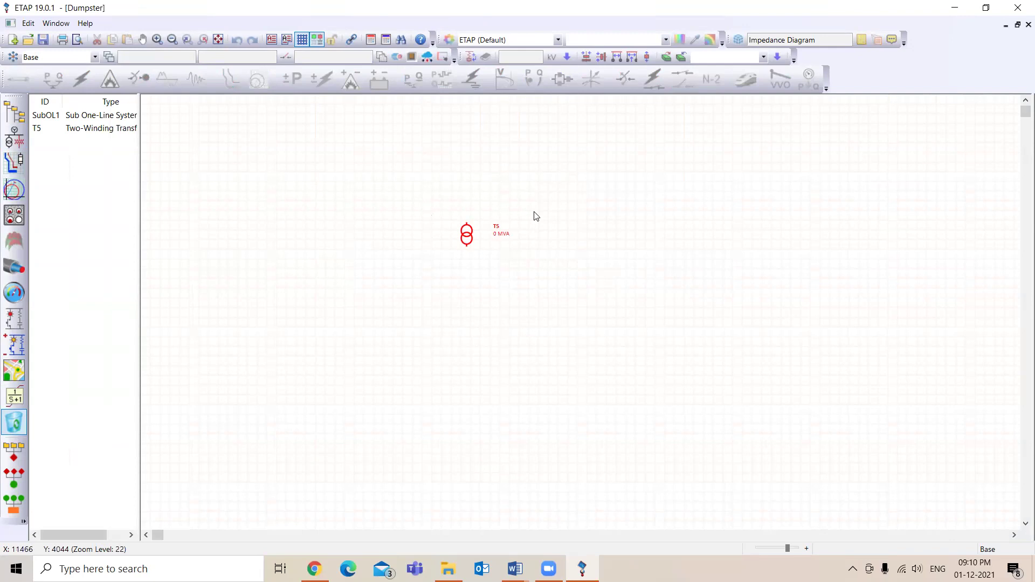
left_click(14, 138)
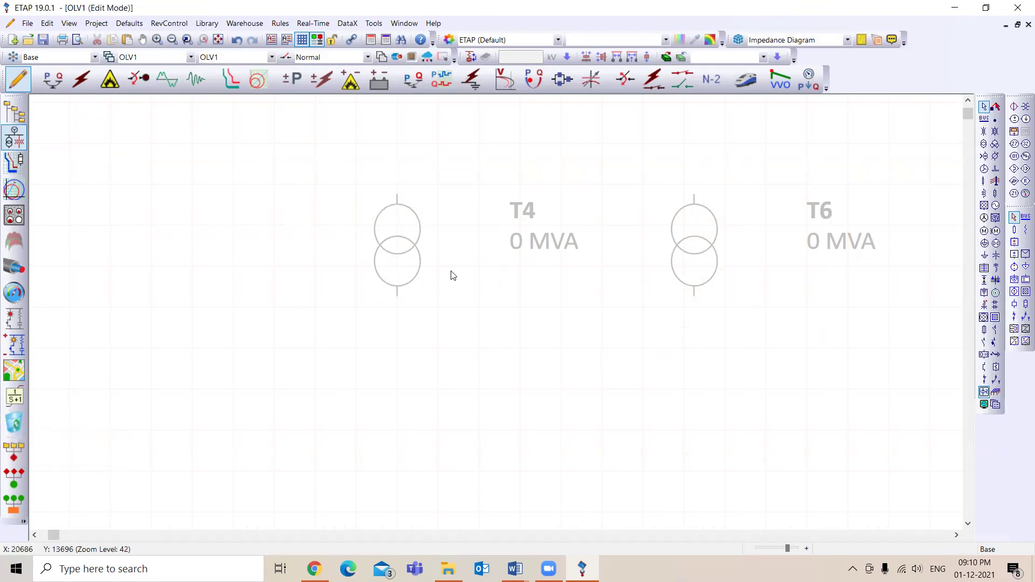
left_click_drag(264, 121, 823, 372)
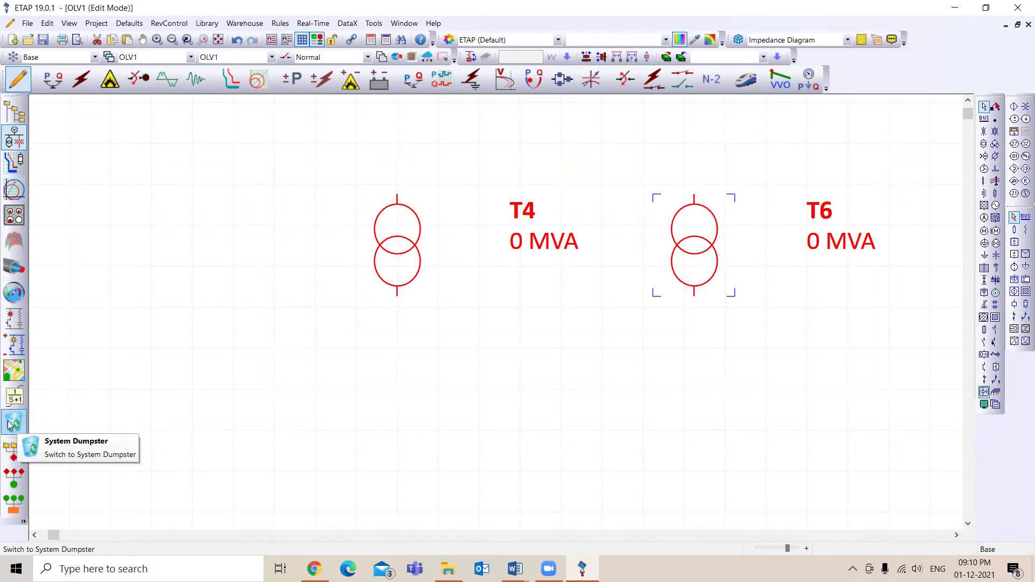
left_click(291, 300)
left_click_drag(313, 158, 861, 335)
key("Delete")
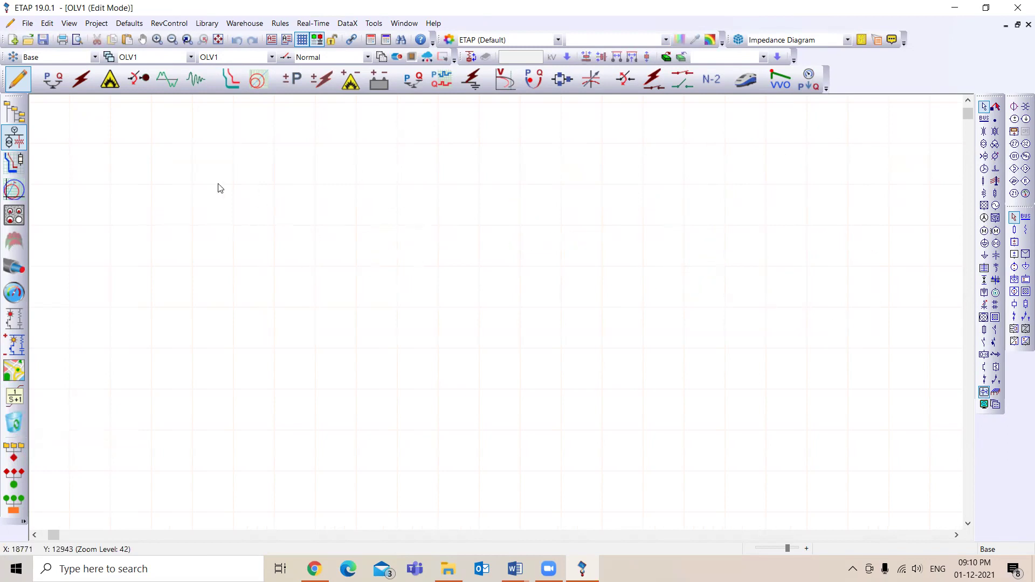
Step: Show the System Manager and expand the "day 1" project down to its list of component categories
left_click(14, 112)
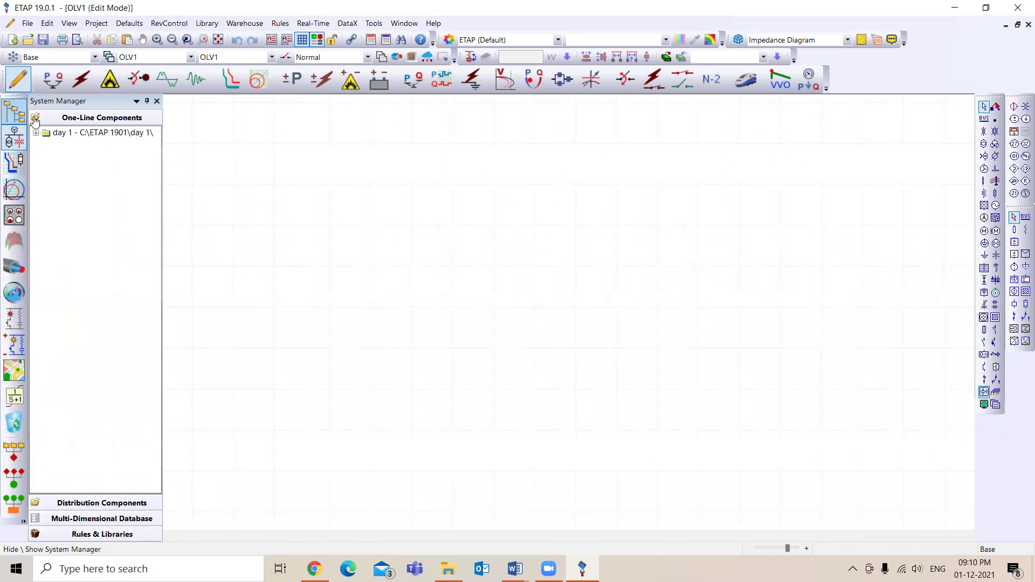
double_click(45, 133)
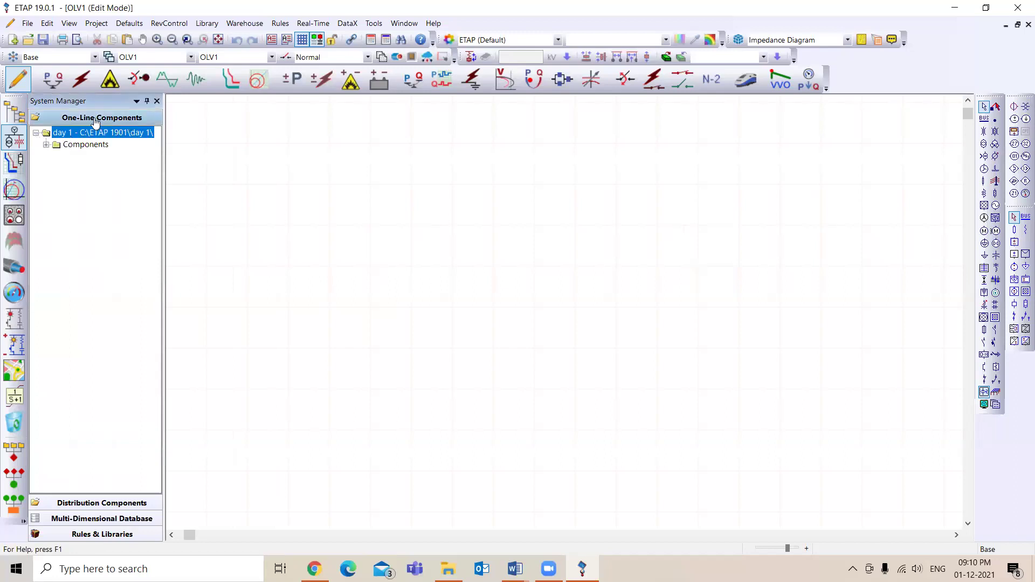
left_click(46, 144)
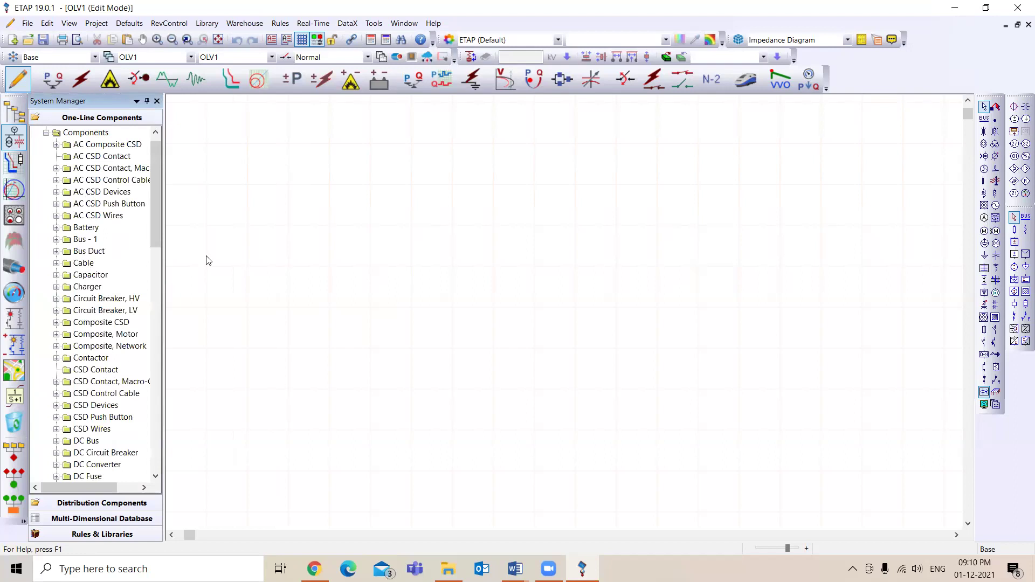
Step: Place two buses on the empty one-line diagram, the second slightly below and to the right of the first
left_click(984, 119)
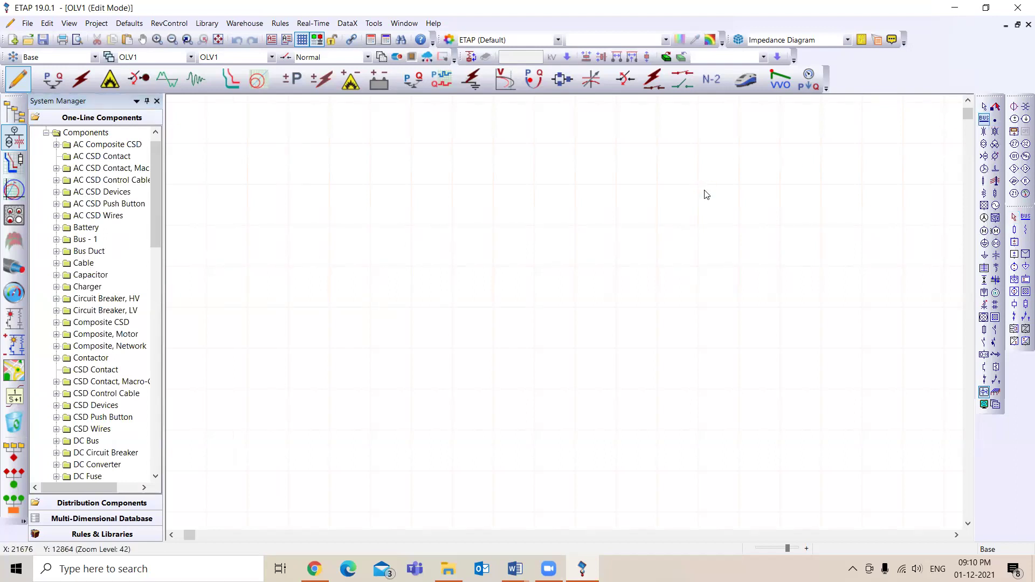
left_click(707, 193)
left_click(984, 118)
left_click(799, 235)
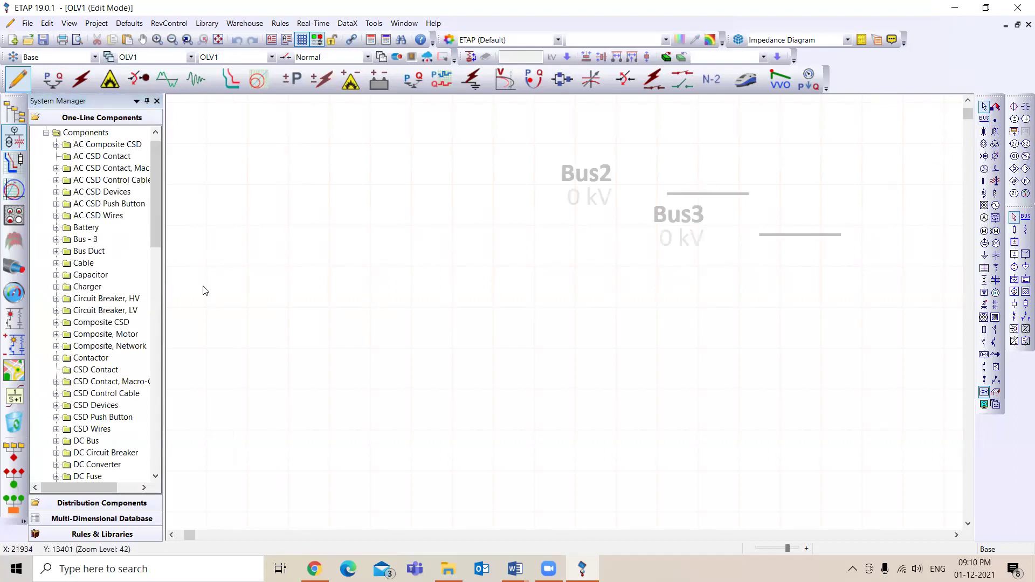
Step: Expand the Bus category in the System Manager to examine its entries, and collapse it again
left_click(80, 240)
left_click(57, 240)
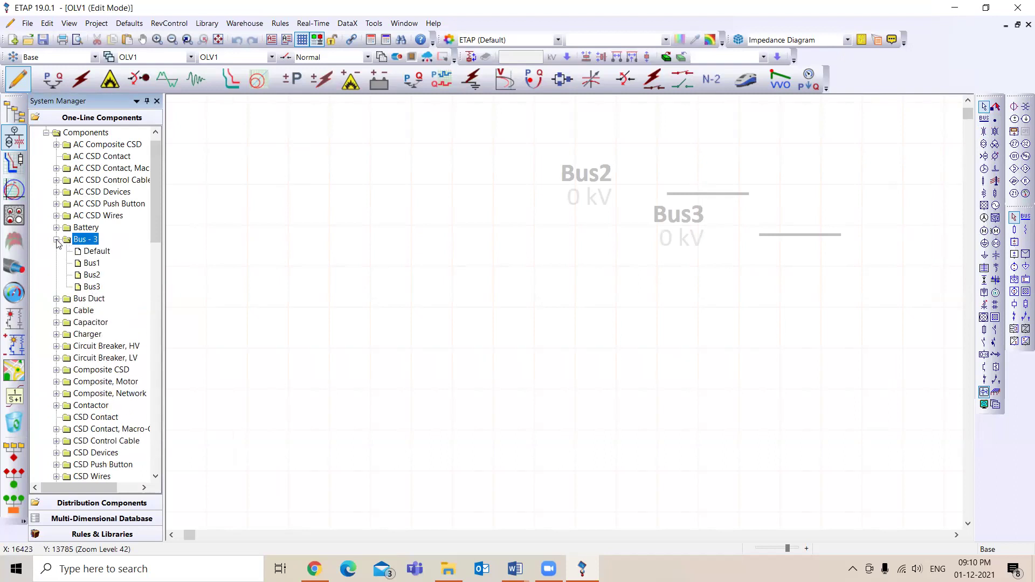
double_click(89, 241)
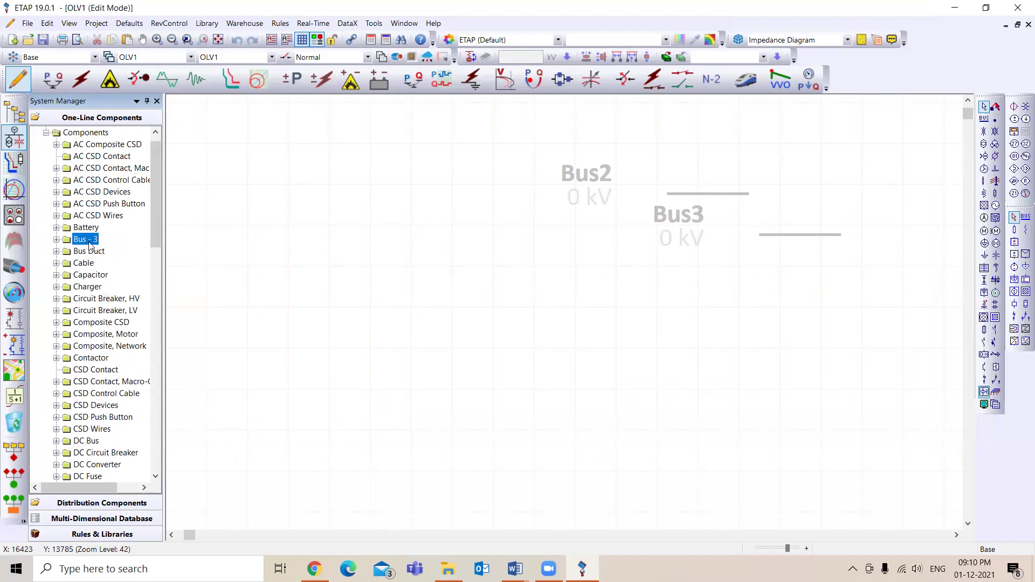
Step: Paste a copy of the two buses to the left of the originals on the one-line diagram
left_click_drag(874, 290, 521, 153)
left_click(464, 235)
right_click(466, 236)
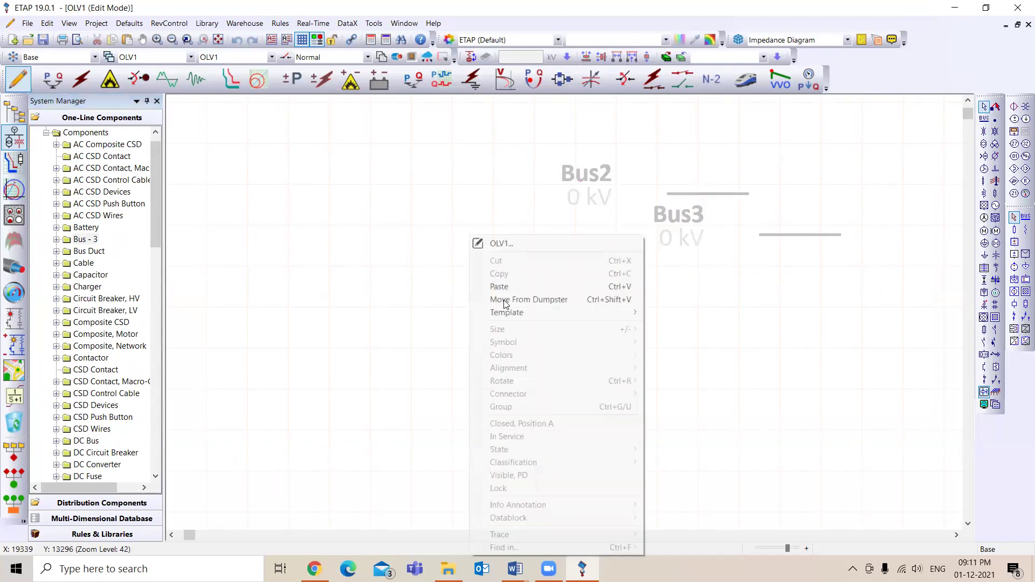
left_click(513, 303)
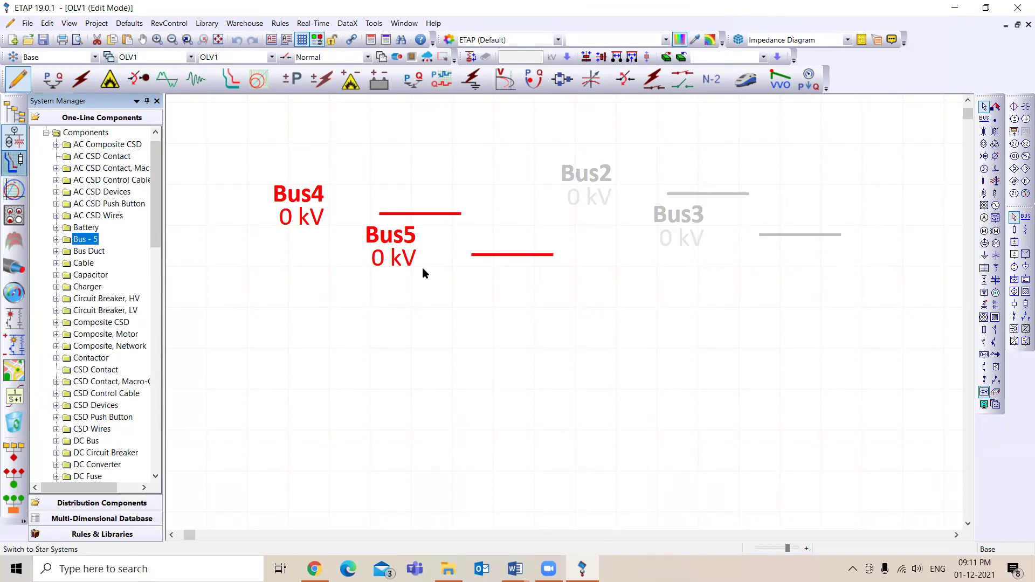
Step: Hide the System Manager and look over the Star, underground raceway and cable pulling systems, cancelling the new Star presentation
left_click(16, 162)
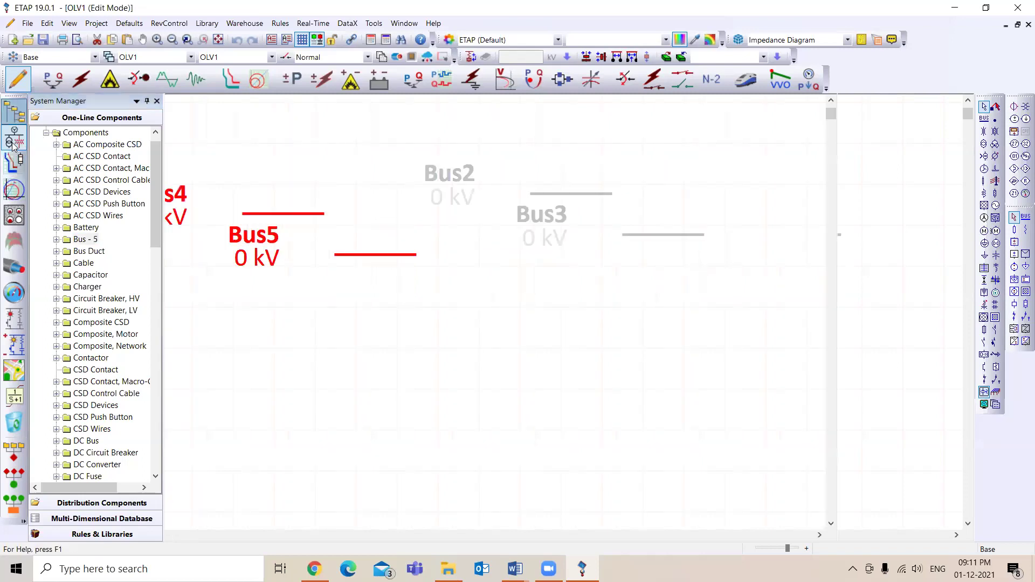
left_click(13, 142)
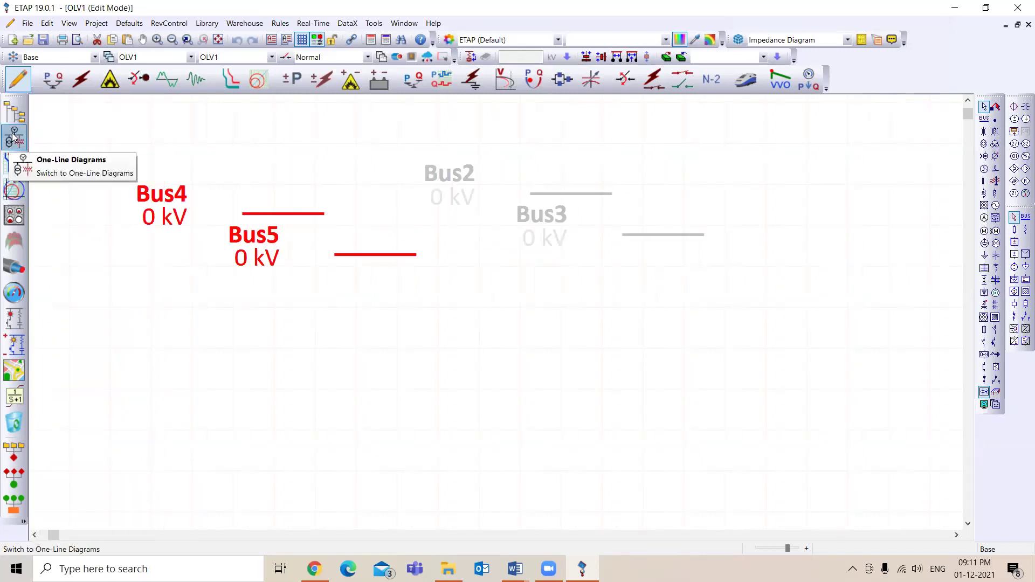
left_click(377, 254)
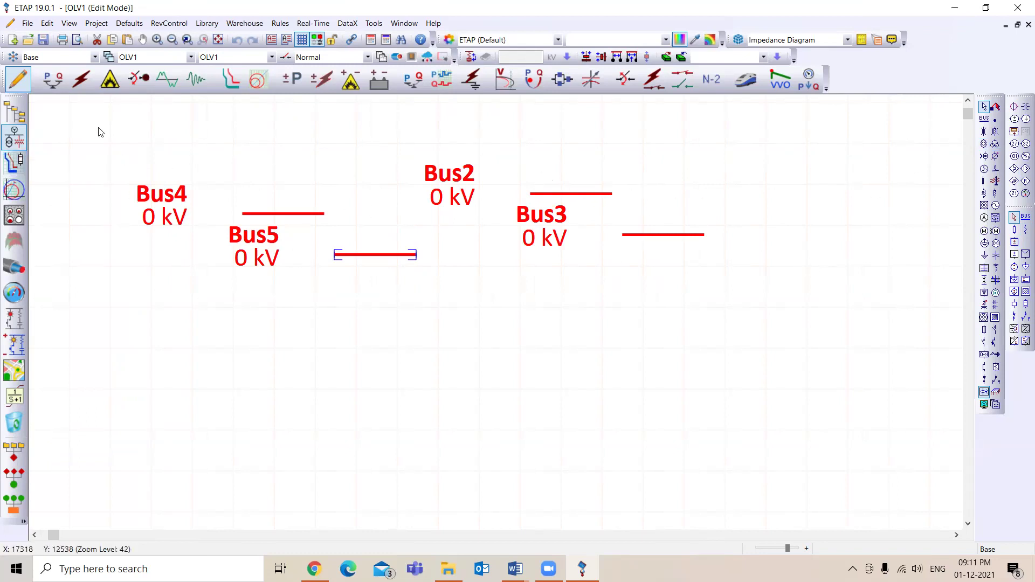
left_click(7, 141)
left_click(9, 164)
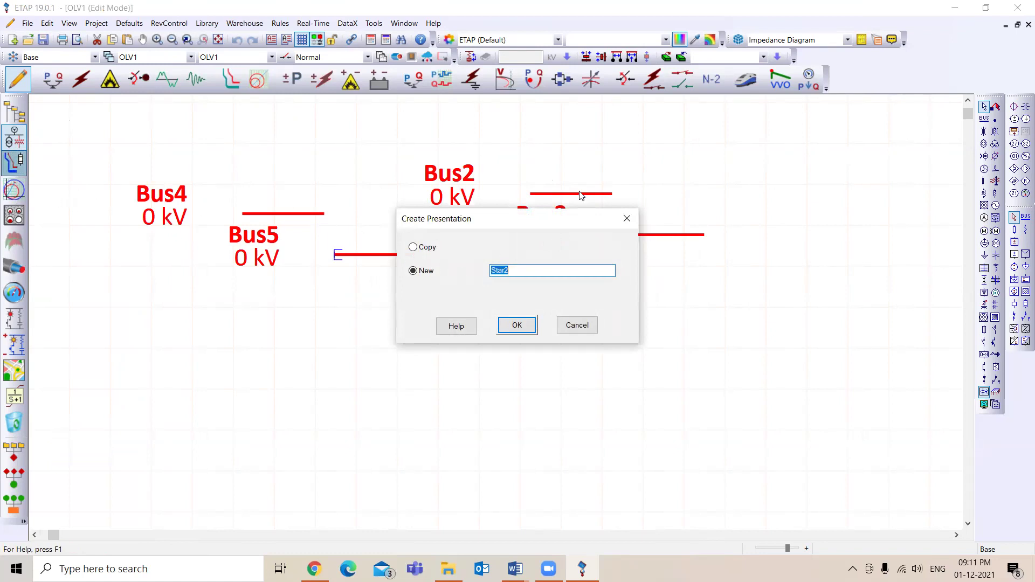
left_click(577, 324)
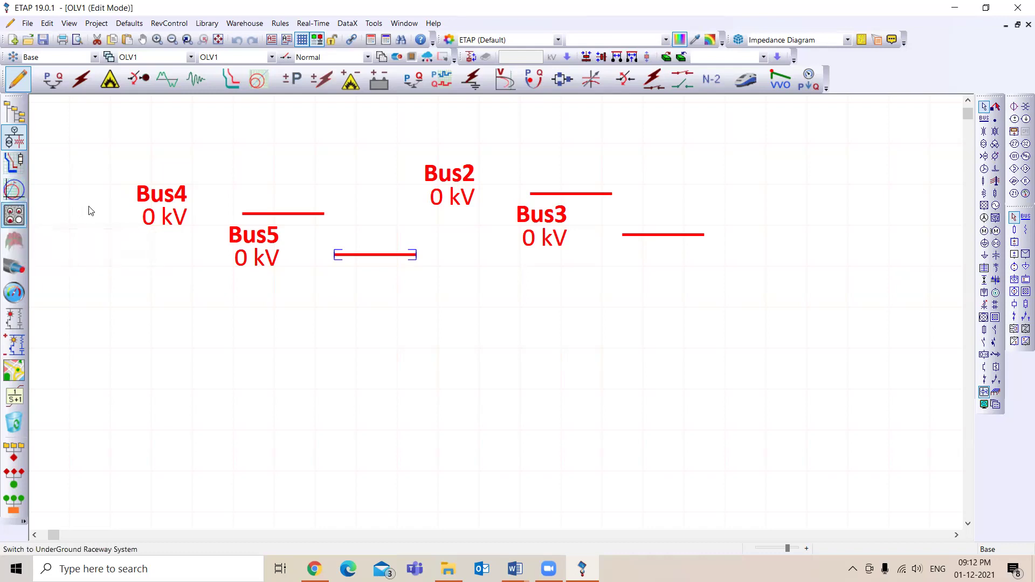
left_click(16, 215)
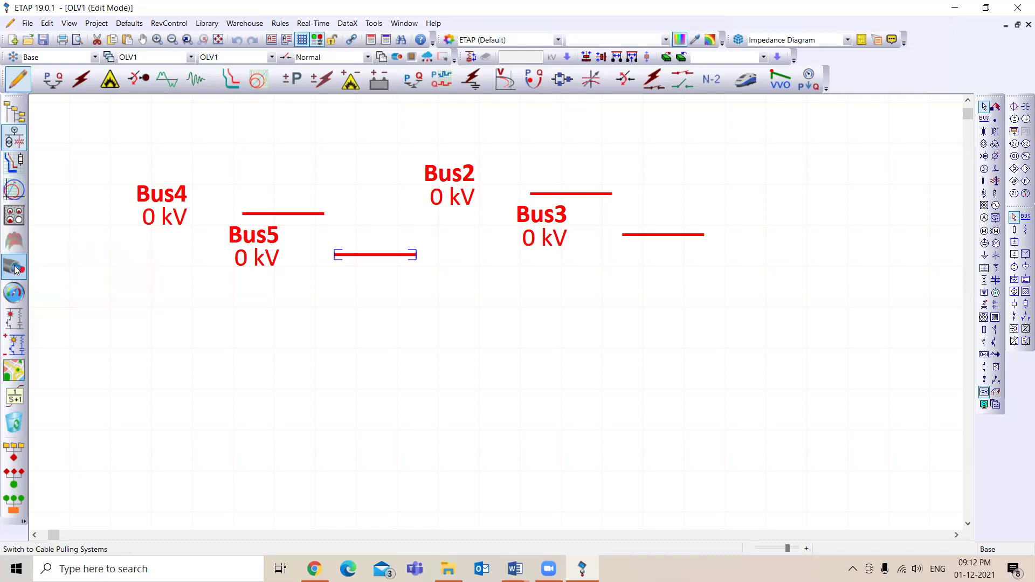
left_click(15, 264)
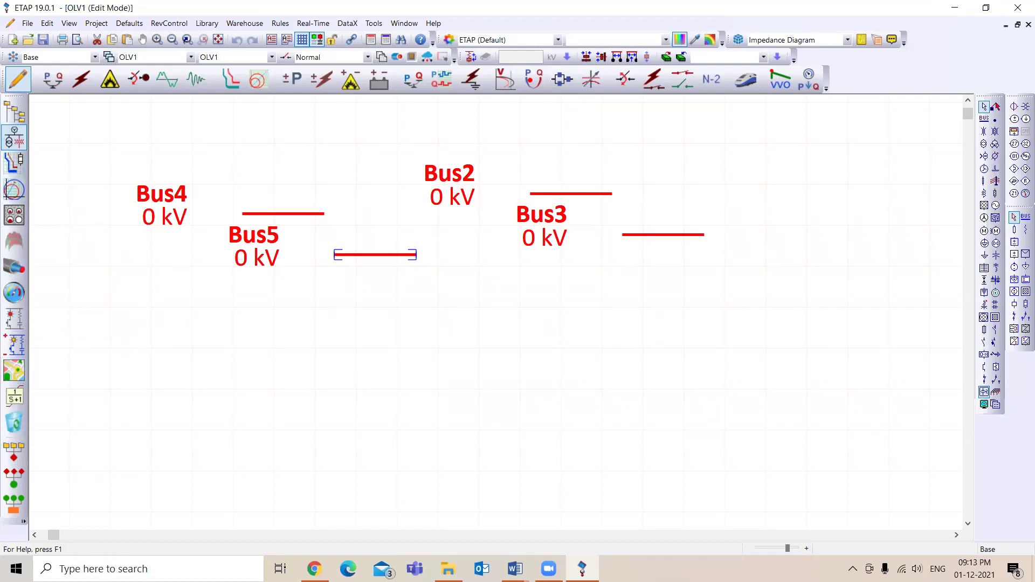
left_click_drag(108, 120, 667, 352)
left_click_drag(805, 384, 825, 388)
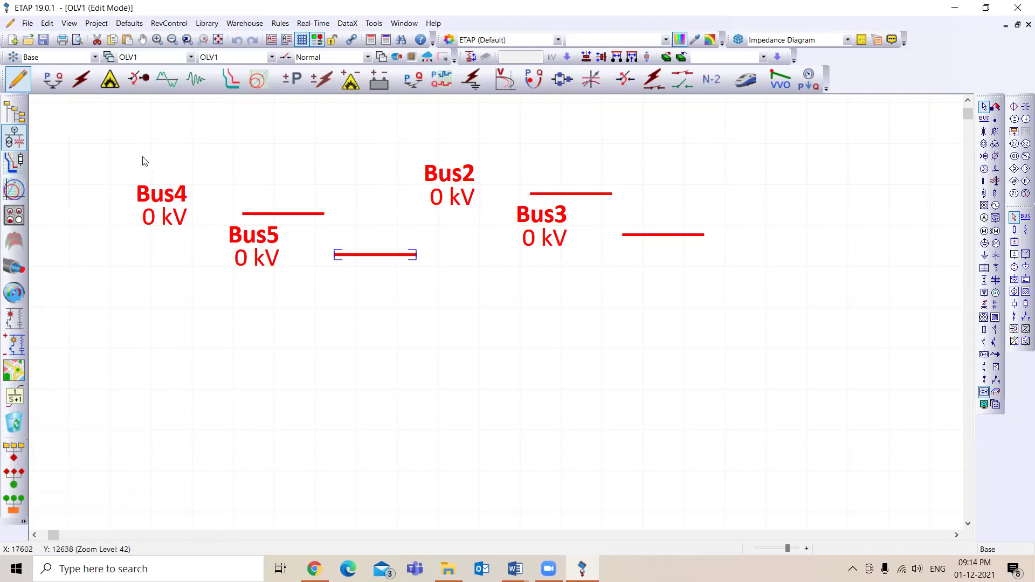
left_click_drag(135, 152, 723, 332)
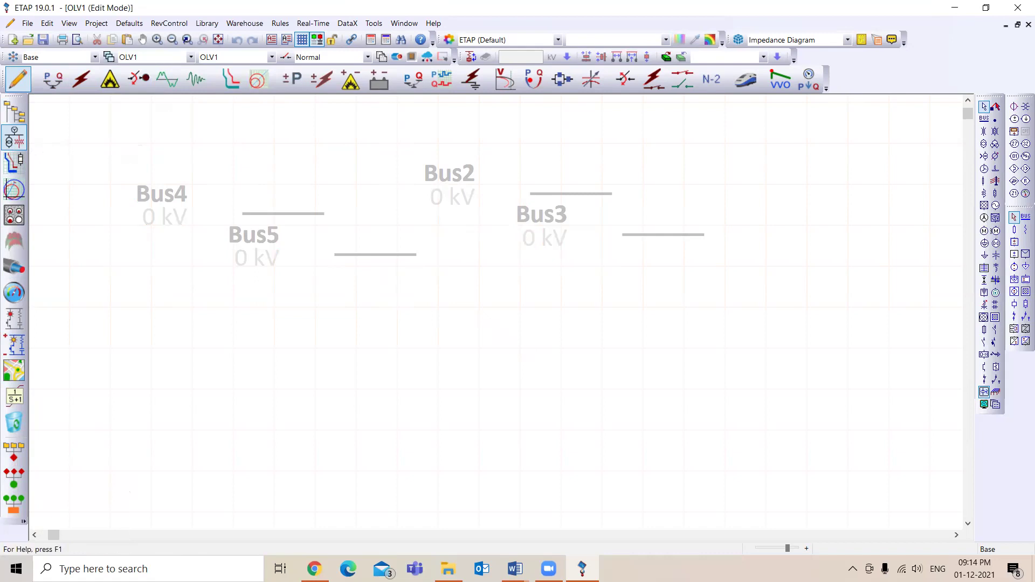
Step: Switch the one-line diagram to Load Flow Analysis mode and try to delete the buses there
left_click(54, 84)
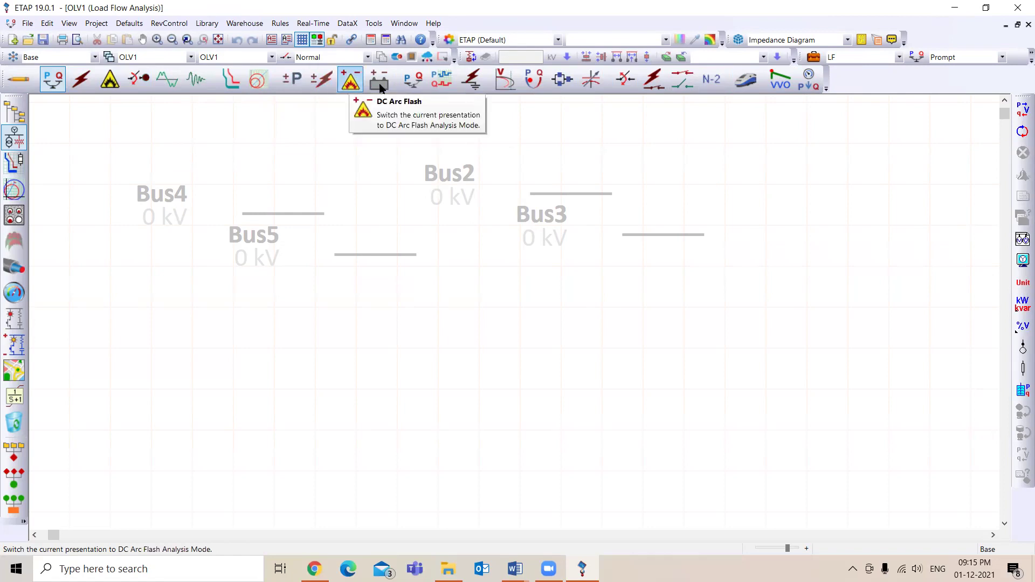
left_click(442, 82)
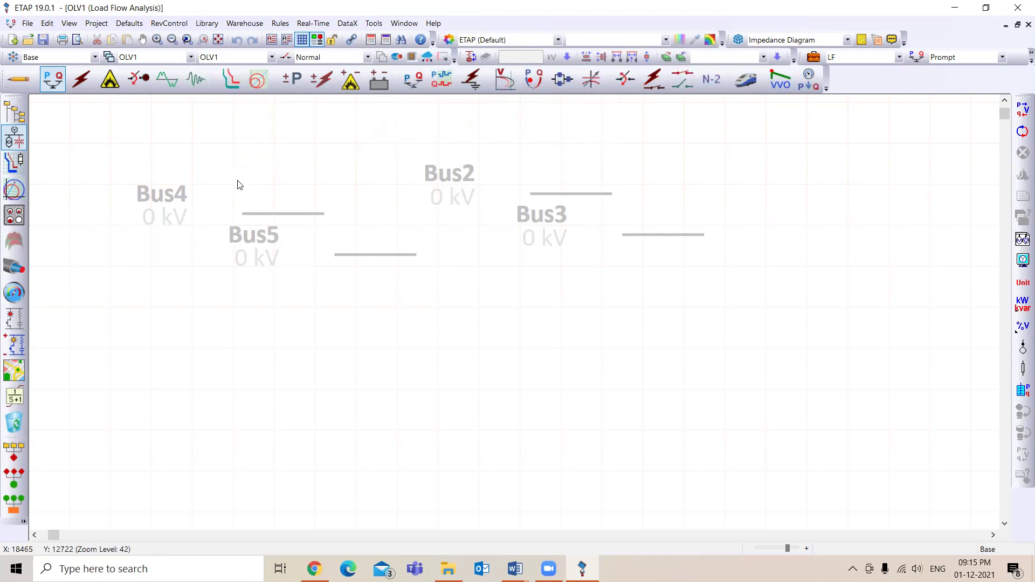
left_click_drag(666, 293, 797, 329)
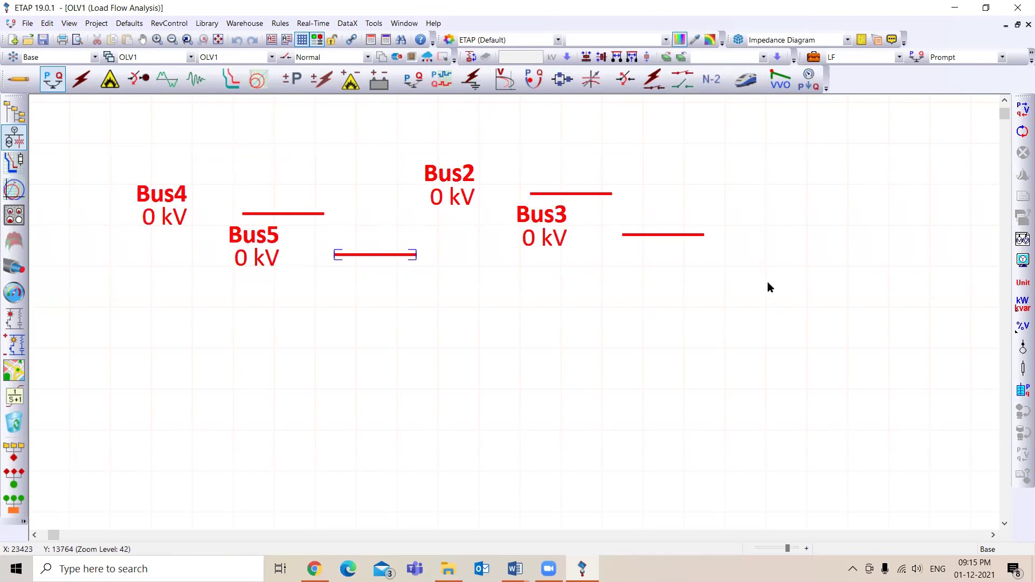
key("Delete")
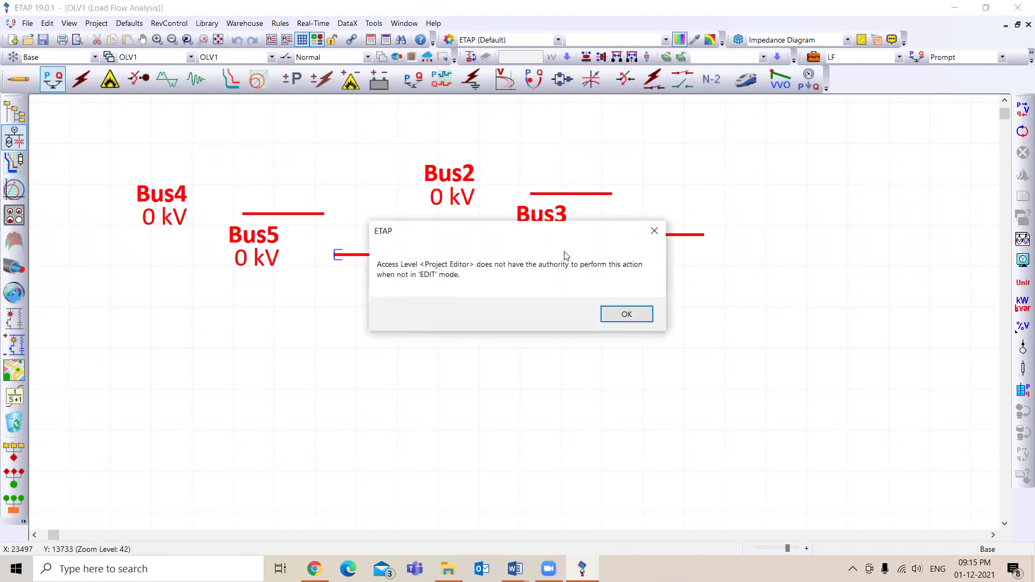
left_click(626, 315)
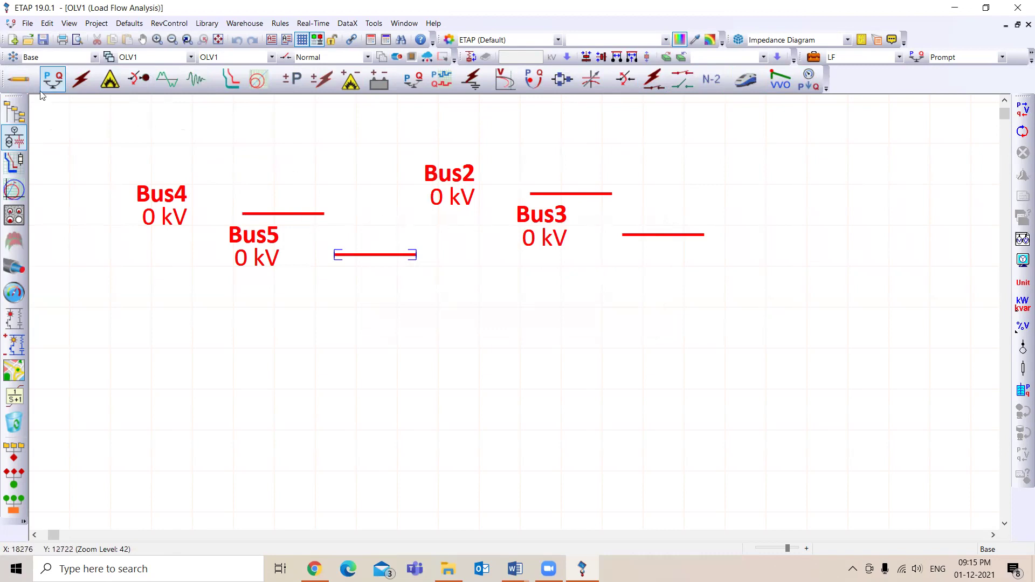
Step: Return the one-line diagram to Edit mode and delete all four buses
left_click(21, 80)
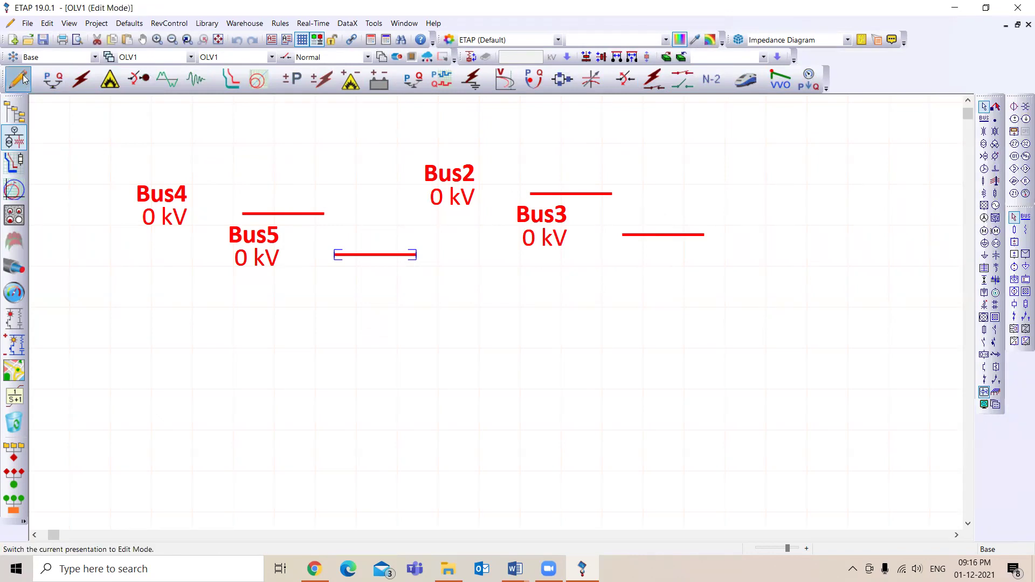
left_click(609, 325)
left_click_drag(609, 325, 791, 359)
key("Delete")
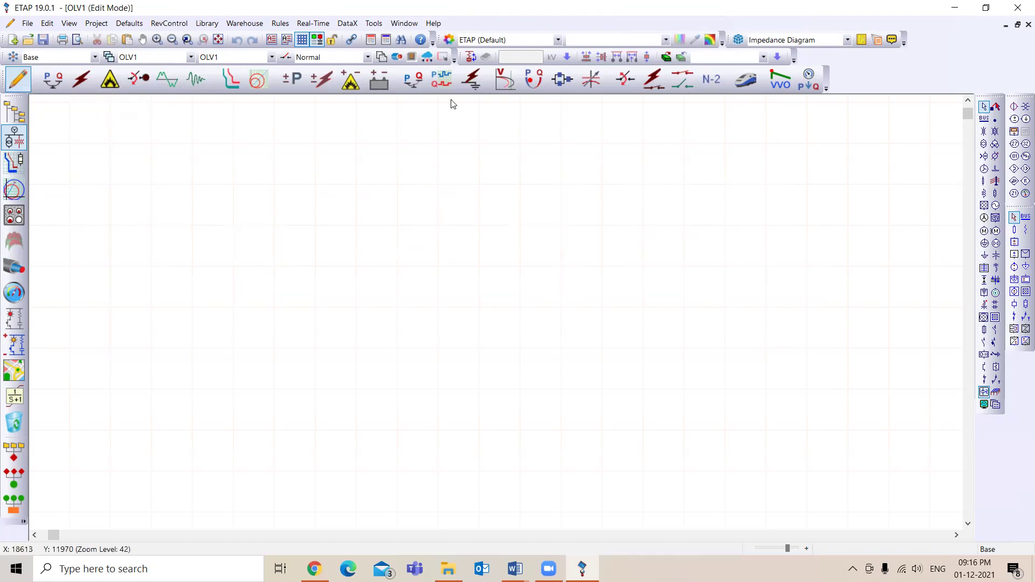
Step: Place a two-winding transformer on the one-line diagram and review the Sizing page of its editor
left_click(983, 144)
left_click(396, 221)
double_click(416, 242)
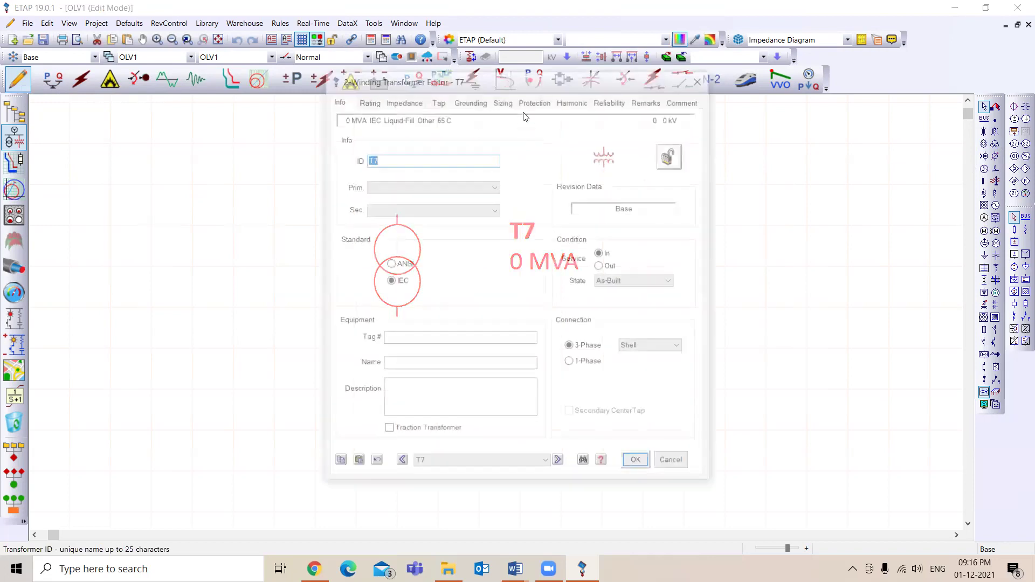
left_click(502, 100)
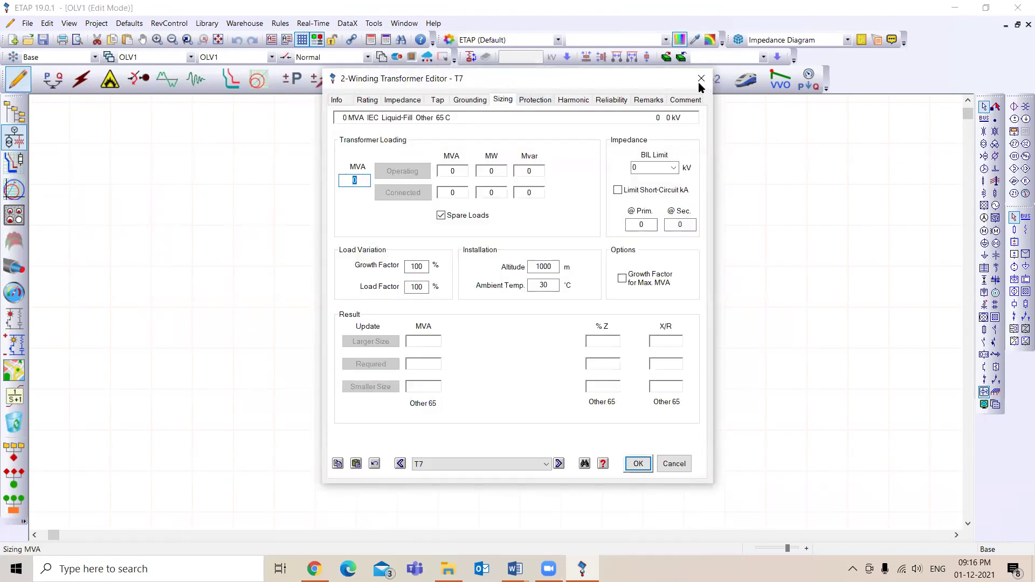
key("Return")
Step: Place a cable to the right of the transformer and review the Sizing - GND/PE page of its editor
left_click(983, 181)
left_click(736, 243)
double_click(740, 271)
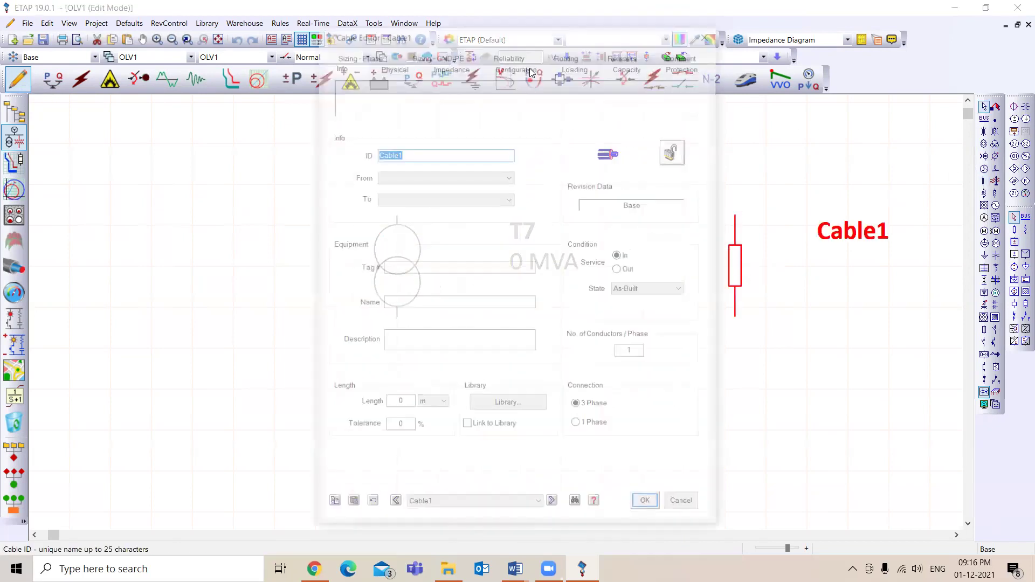
left_click(414, 56)
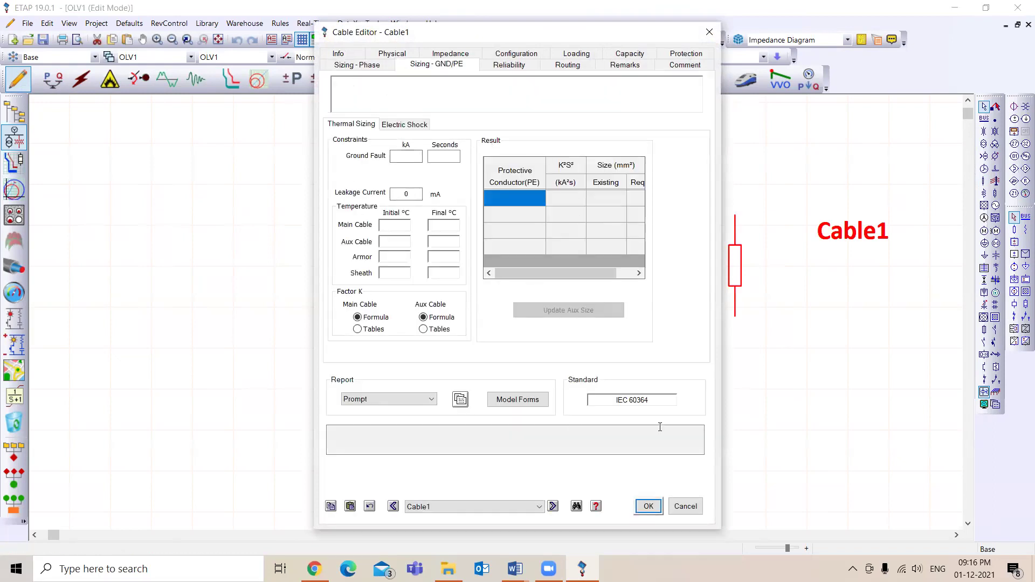
left_click(684, 506)
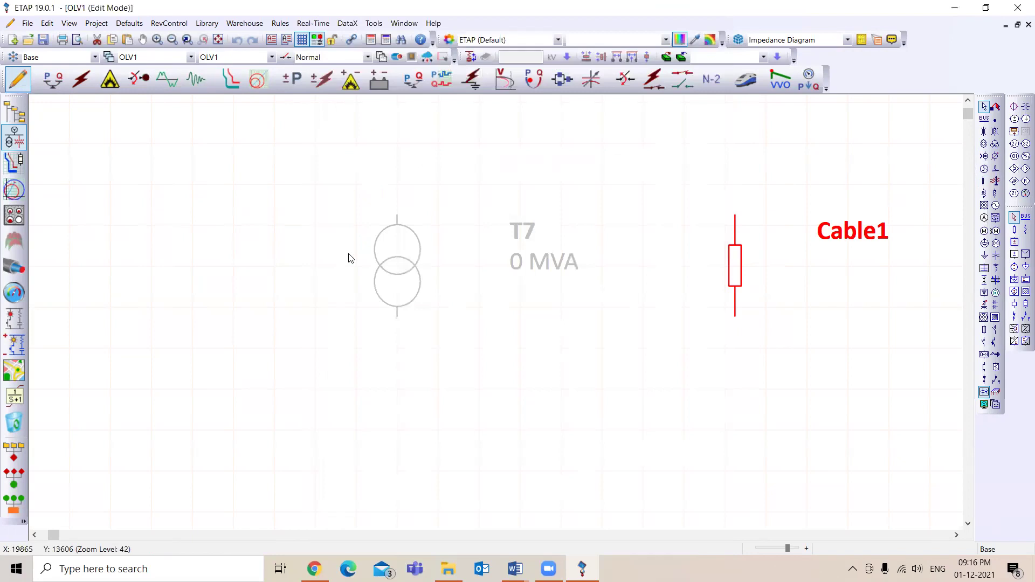